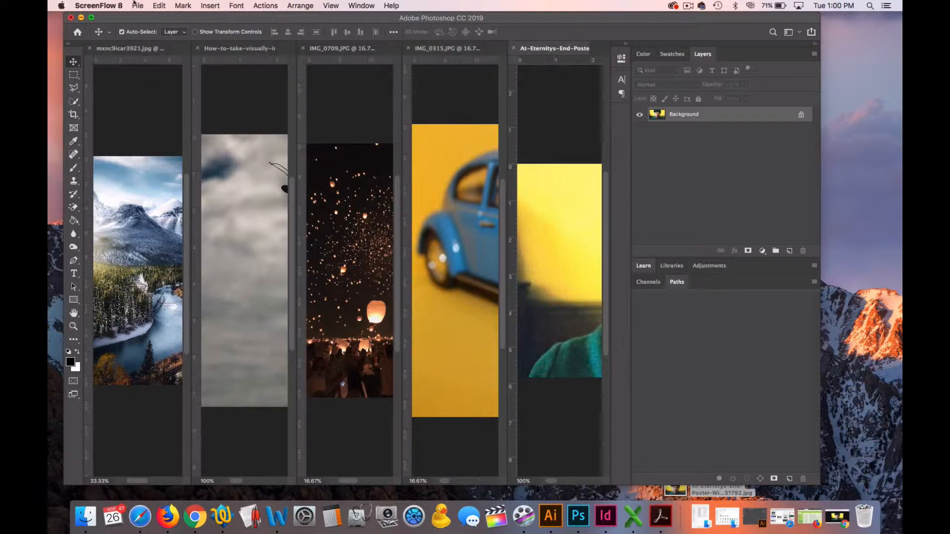
Step: Start a new document measured in inches, entering 4 for width and 6 for height, and switch it to landscape orientation
left_click(134, 4)
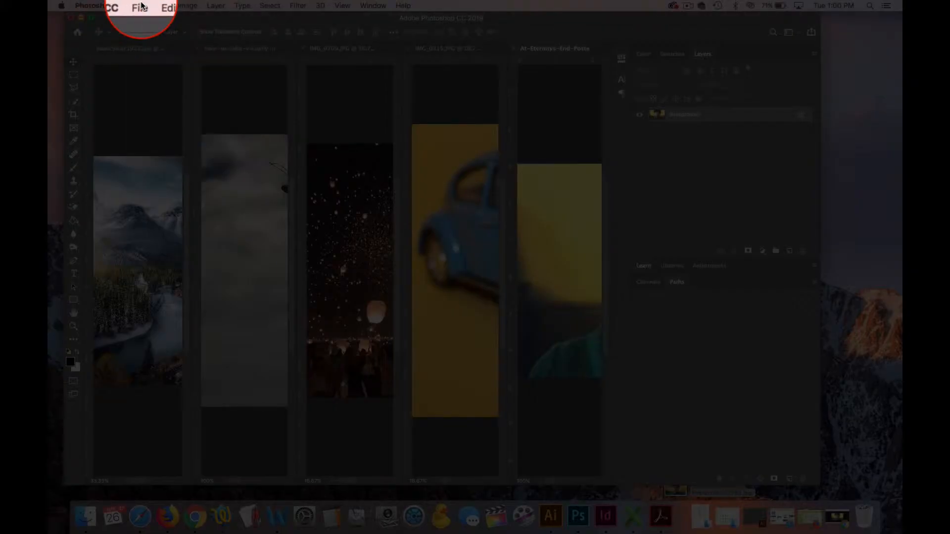
left_click(141, 6)
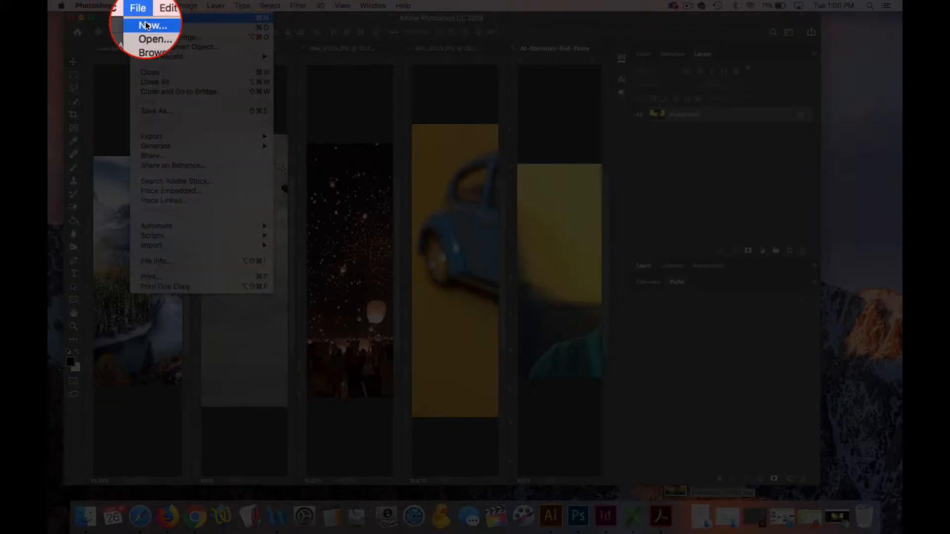
left_click(146, 25)
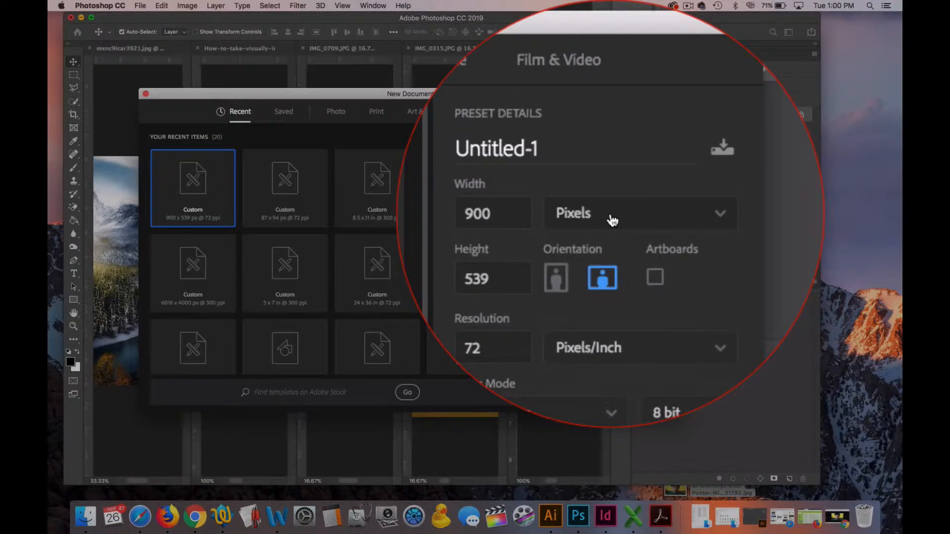
left_click(613, 220)
left_click(608, 220)
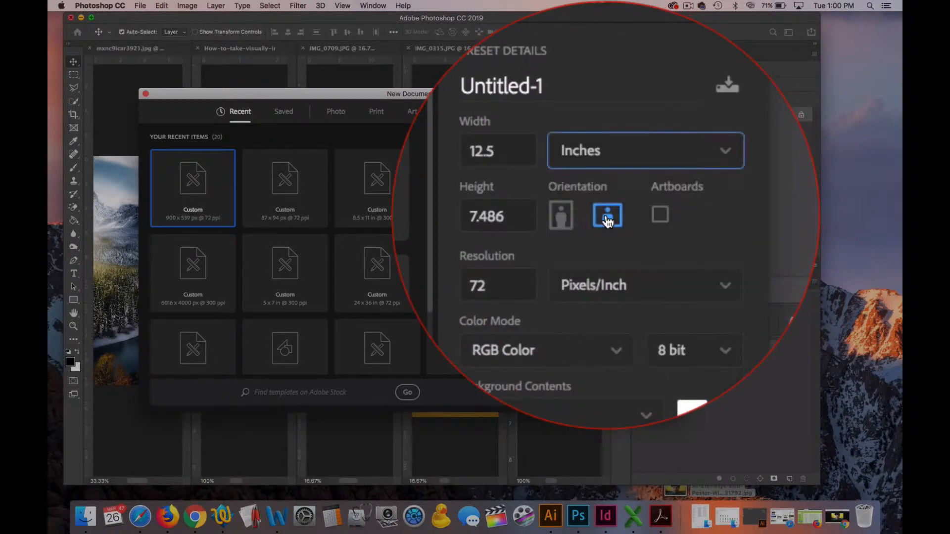
double_click(562, 213)
type("4")
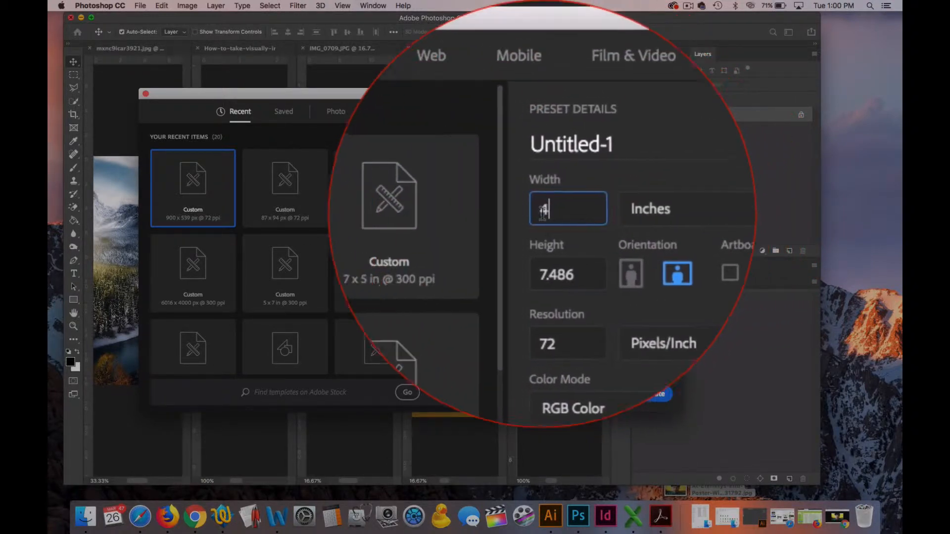
double_click(557, 218)
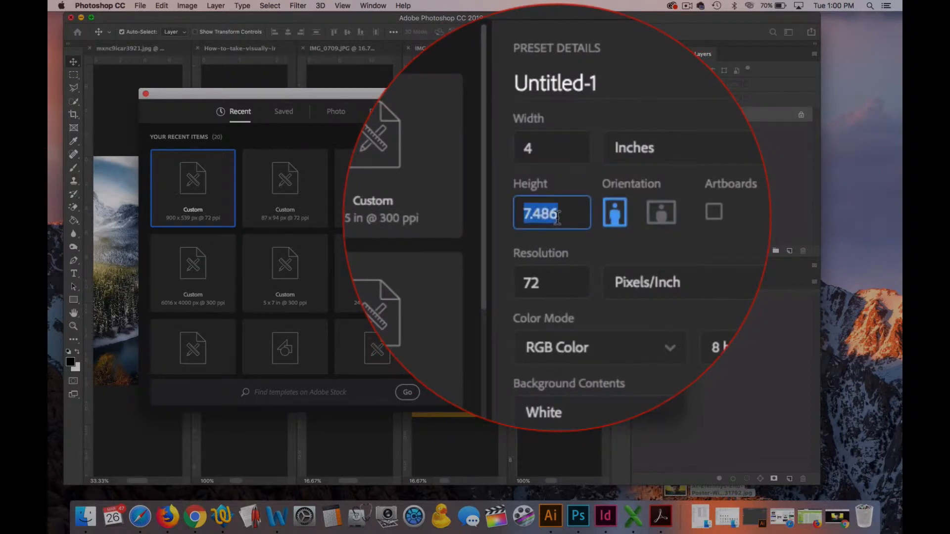
type("6")
left_click(607, 224)
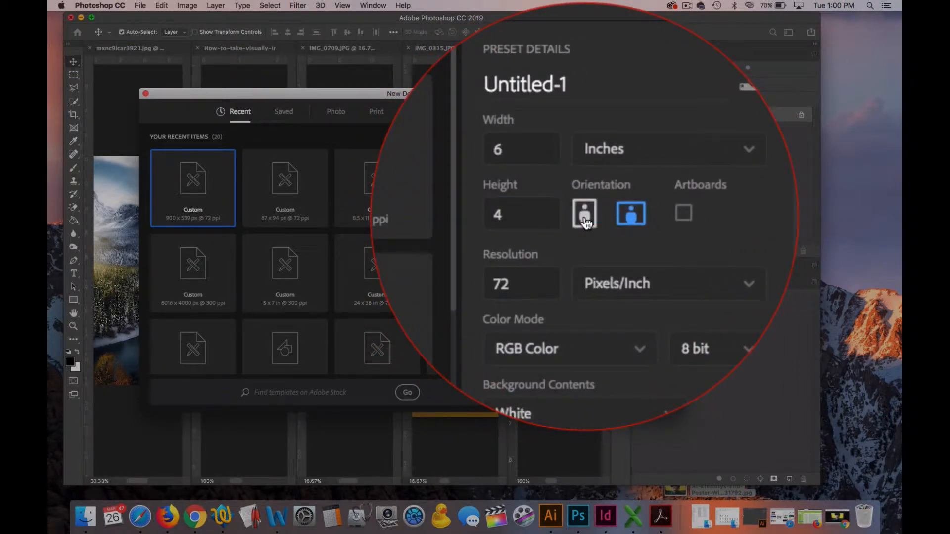
Step: Set the new document's resolution to 200 pixels/inch and create it
double_click(510, 285)
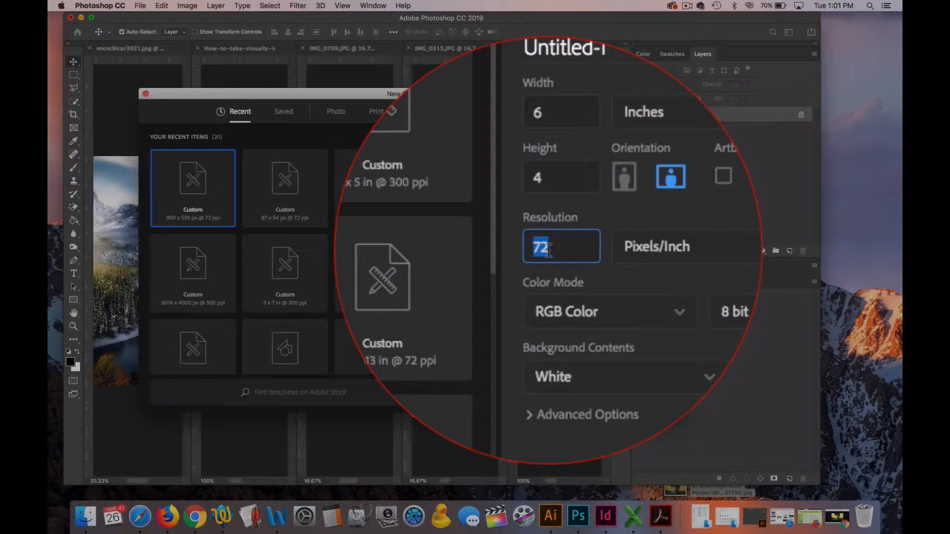
type("200")
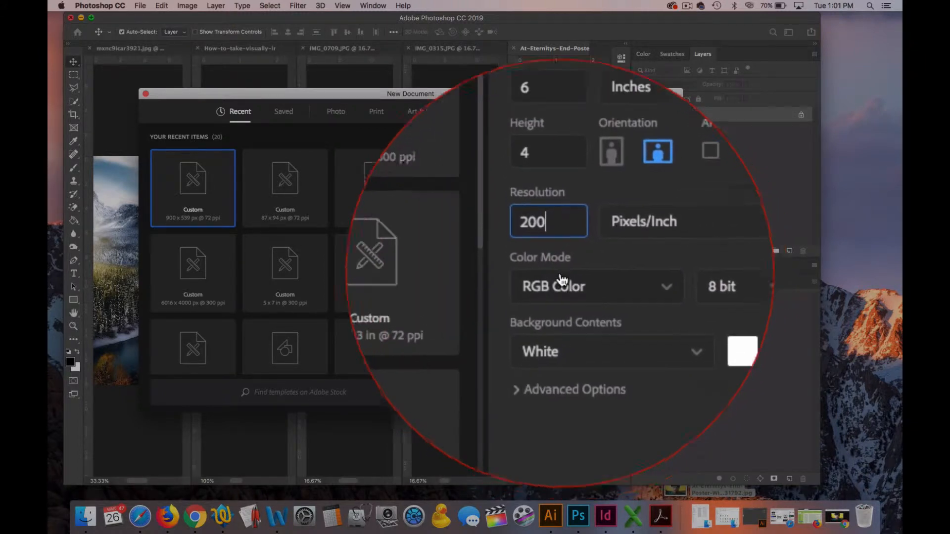
left_click(652, 393)
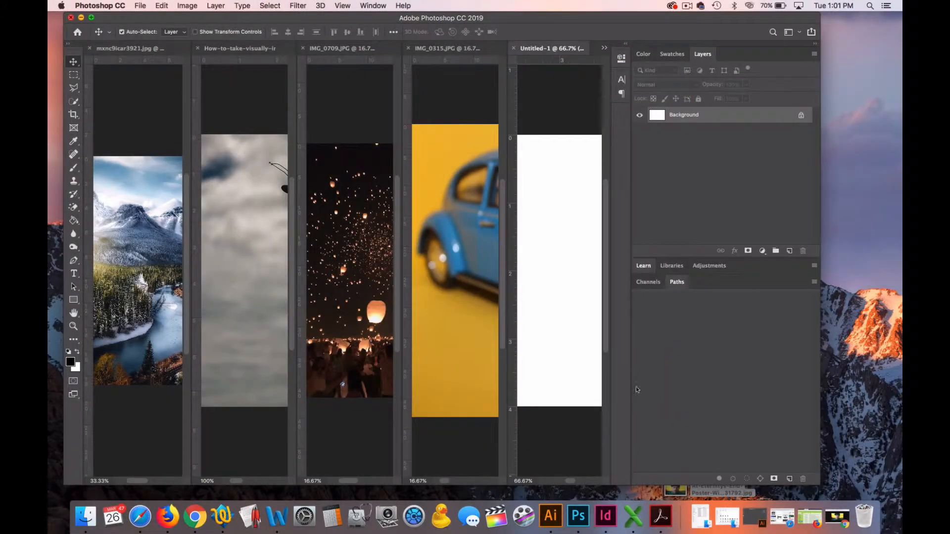
Step: Float the blank document in its own window, enlarge the window and reposition it over the workspace
left_click_drag(550, 48, 360, 117)
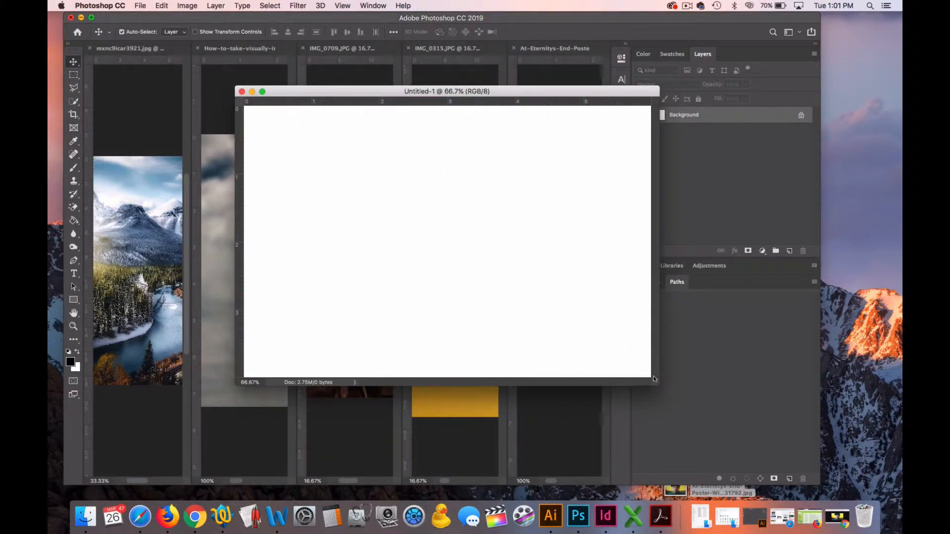
left_click_drag(655, 379, 783, 447)
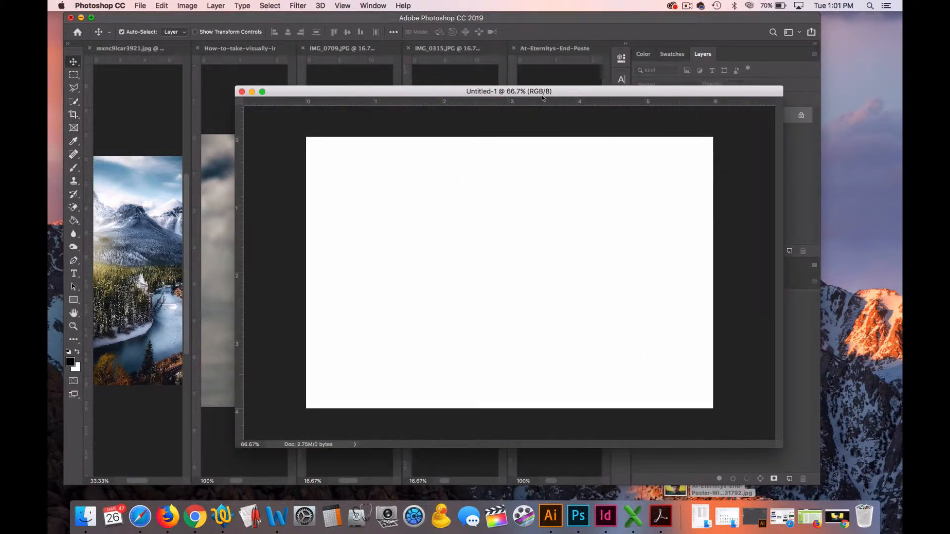
left_click_drag(543, 98, 447, 77)
left_click_drag(685, 425, 758, 467)
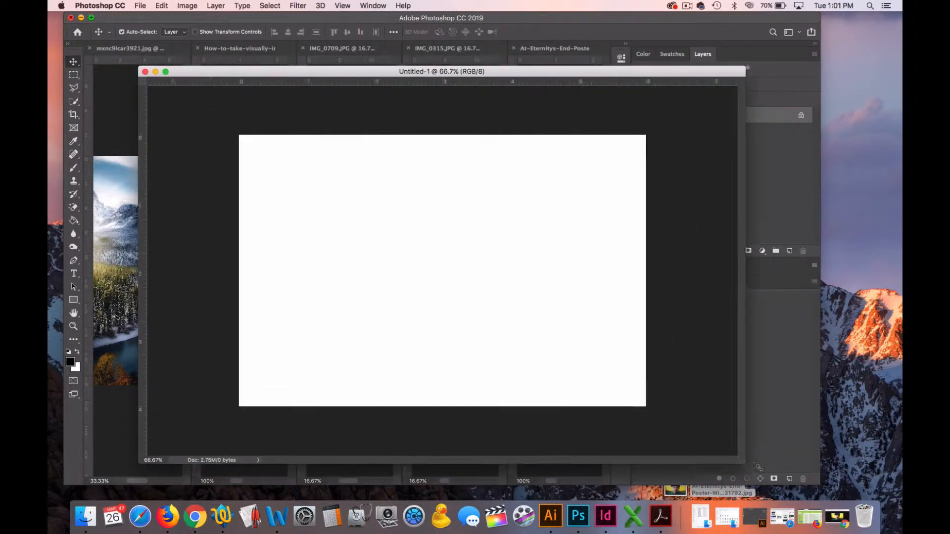
Step: Zoom the blank document out to 33.3% and enlarge its window to leave wide empty space around the canvas
key("z")
left_click(358, 267, "alt")
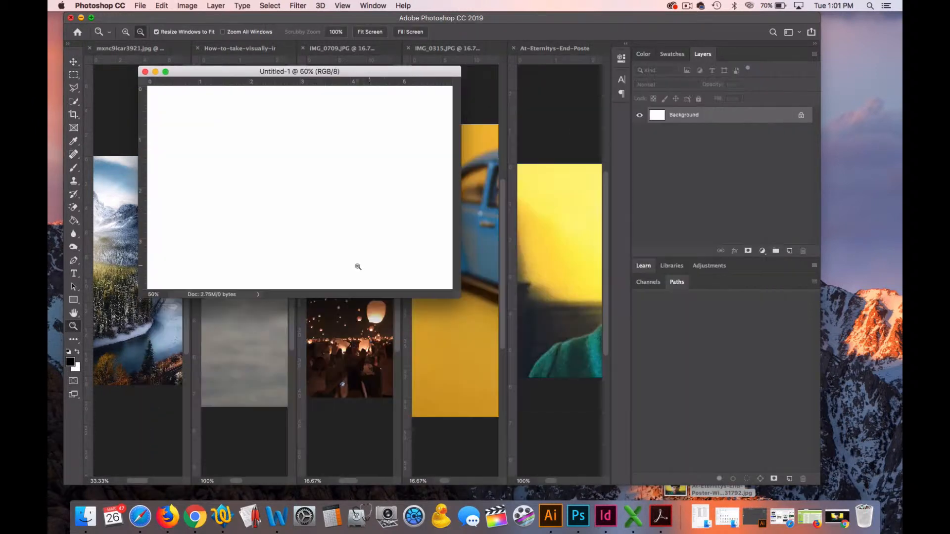
left_click(359, 205, "alt")
left_click_drag(358, 229, 848, 520)
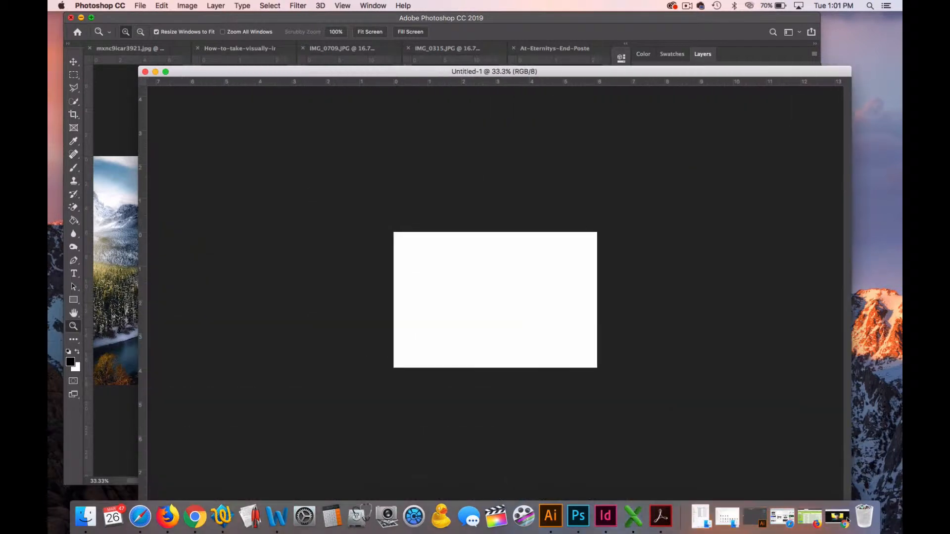
Step: Float the IMG_0315.JPG car photo in its own window, and tile all open documents vertically
left_click(345, 49)
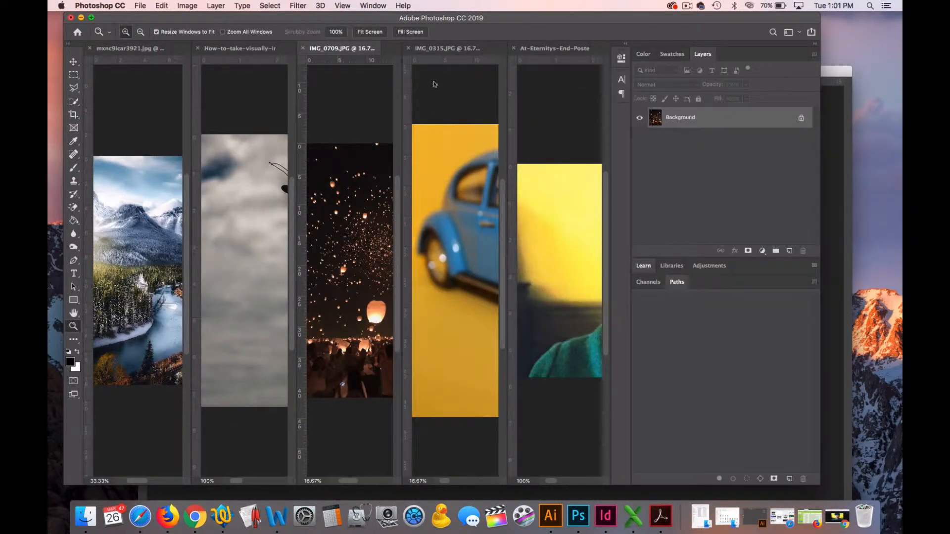
left_click_drag(436, 49, 619, 141)
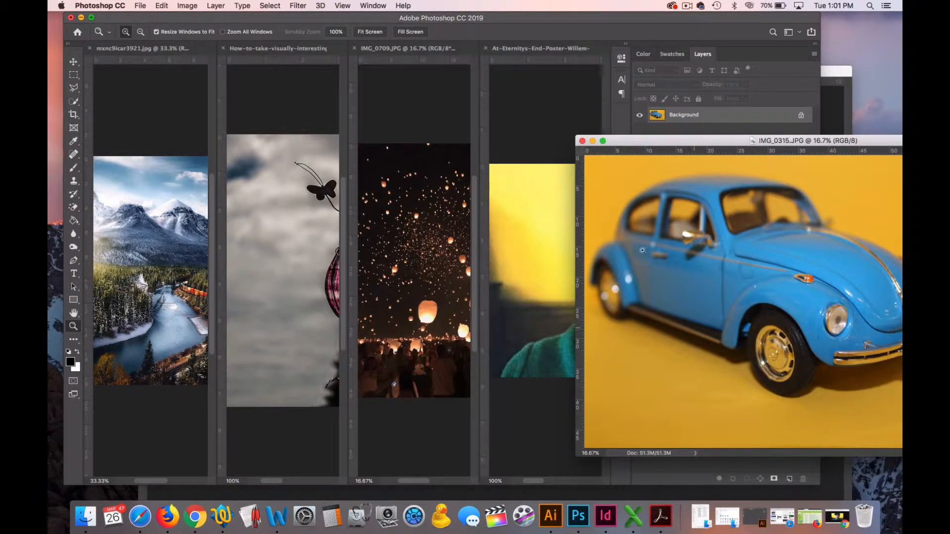
left_click(376, 6)
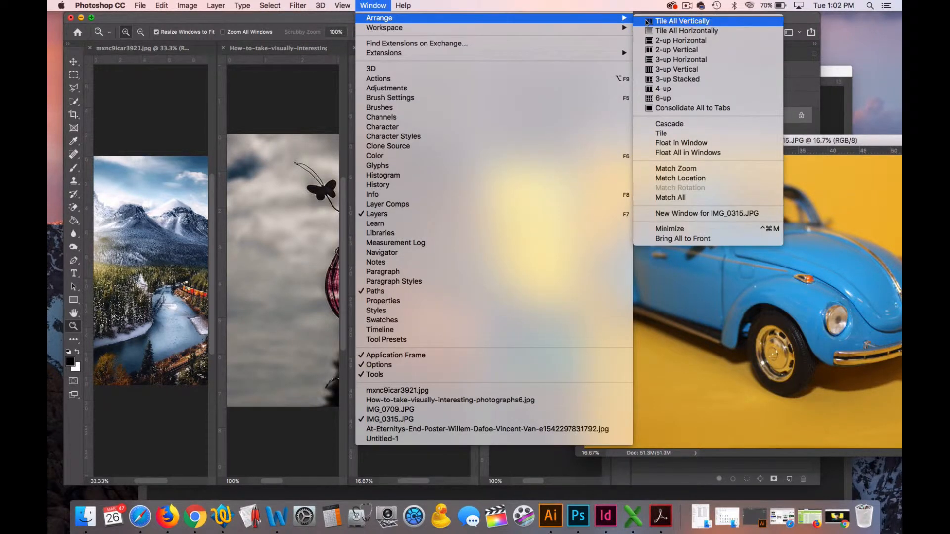
left_click(647, 21)
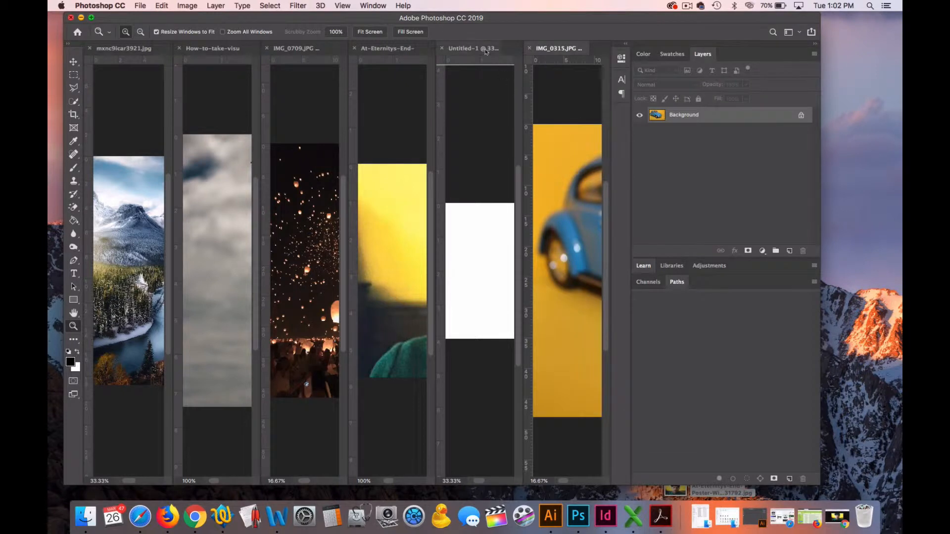
Step: Float the blank document and the car photo as separate overlapping windows, with the main application window minimized
left_click_drag(486, 51, 616, 114)
left_click(81, 17)
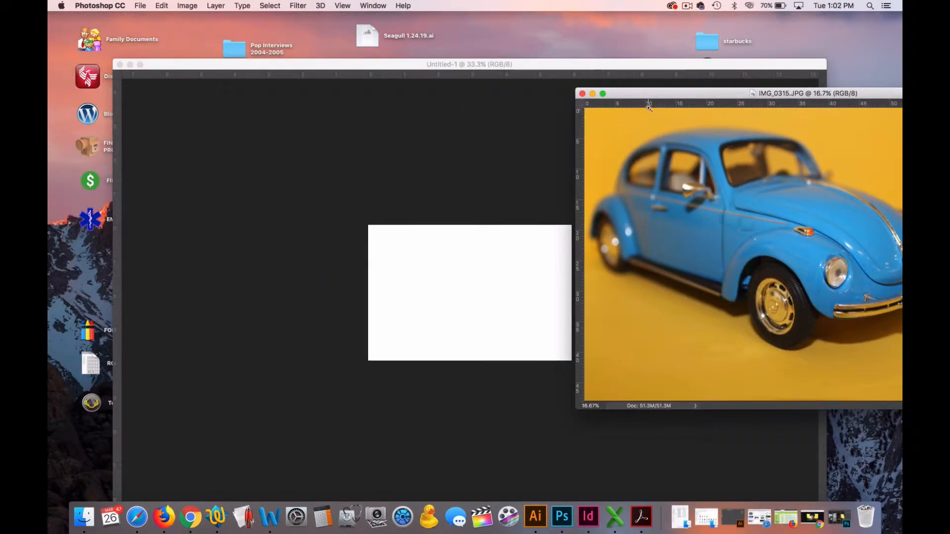
mouse_move(663, 94)
left_mouse_down()
mouse_move(637, 79)
mouse_move(655, 89)
left_mouse_up()
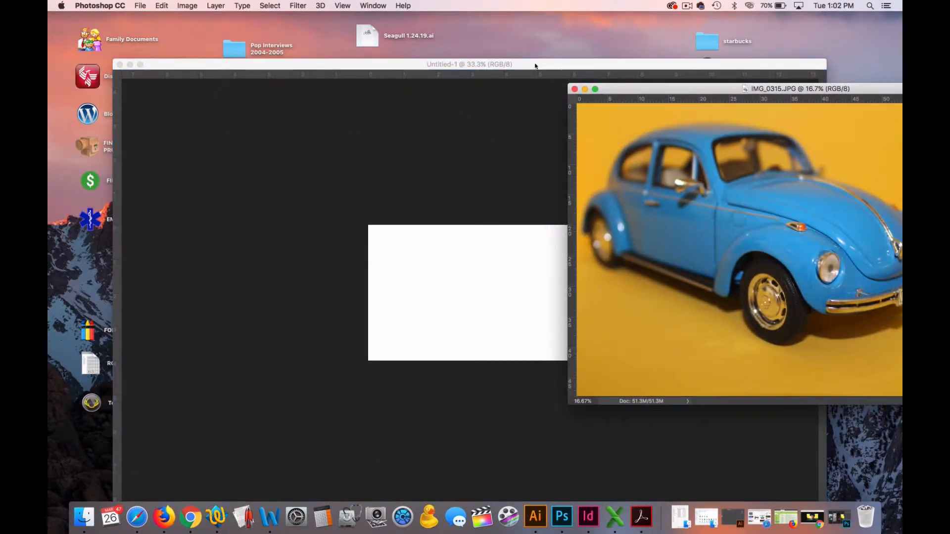
left_click_drag(540, 65, 474, 52)
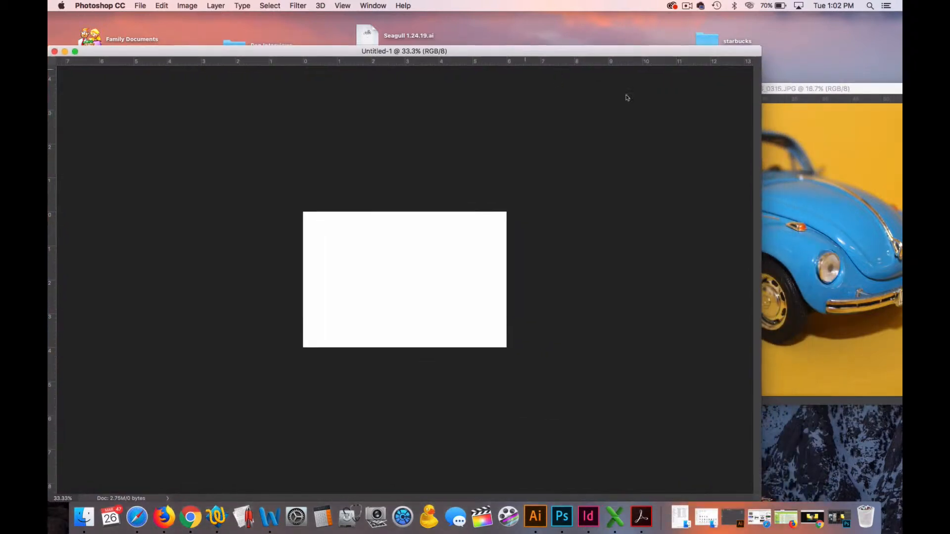
left_click(786, 90)
left_click_drag(83, 52, 110, 51)
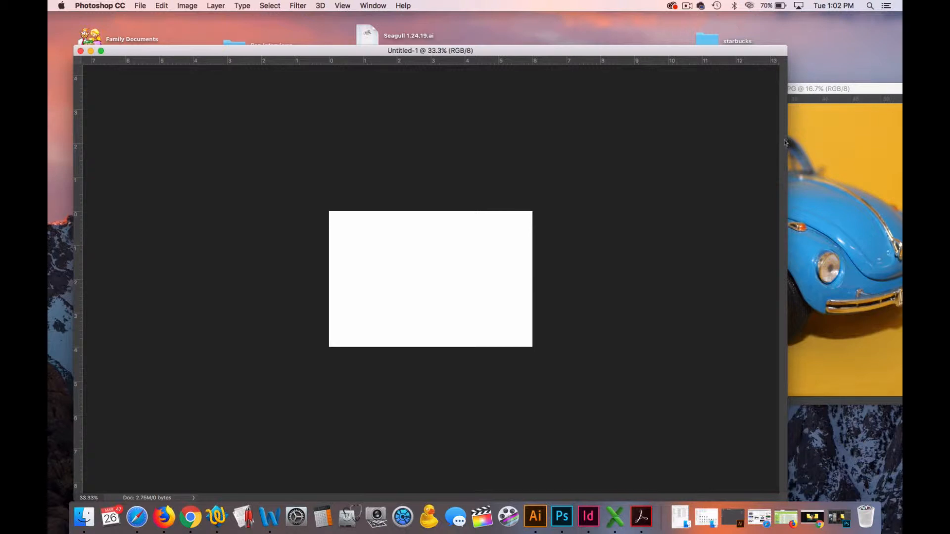
Step: Copy the entire IMG_0315.JPG car photo and paste it into the blank document
left_click(820, 90)
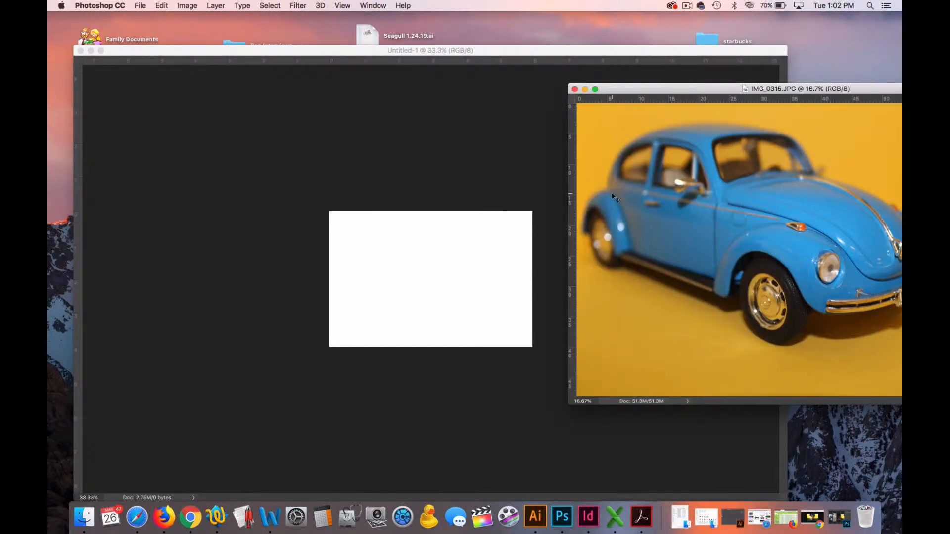
key("super+a")
left_click(400, 52)
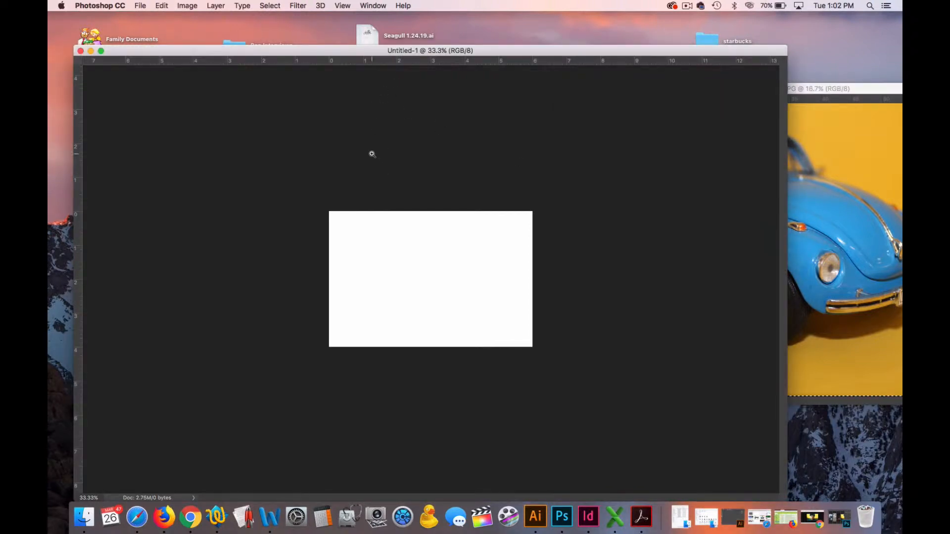
key("super+v")
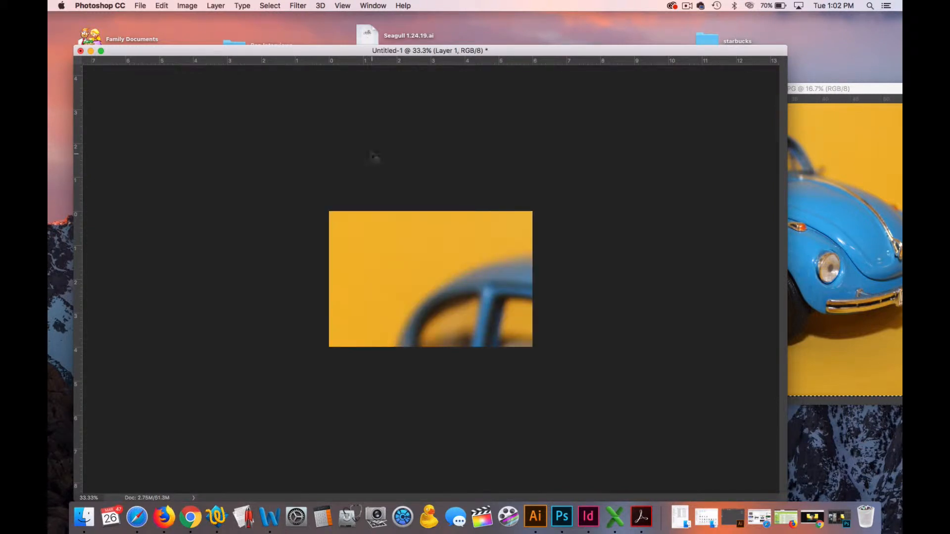
Step: Scale down the pasted car photo with Free Transform and position it so the car fits and the image fills the canvas
key("super+t")
left_click_drag(413, 292, 295, 203)
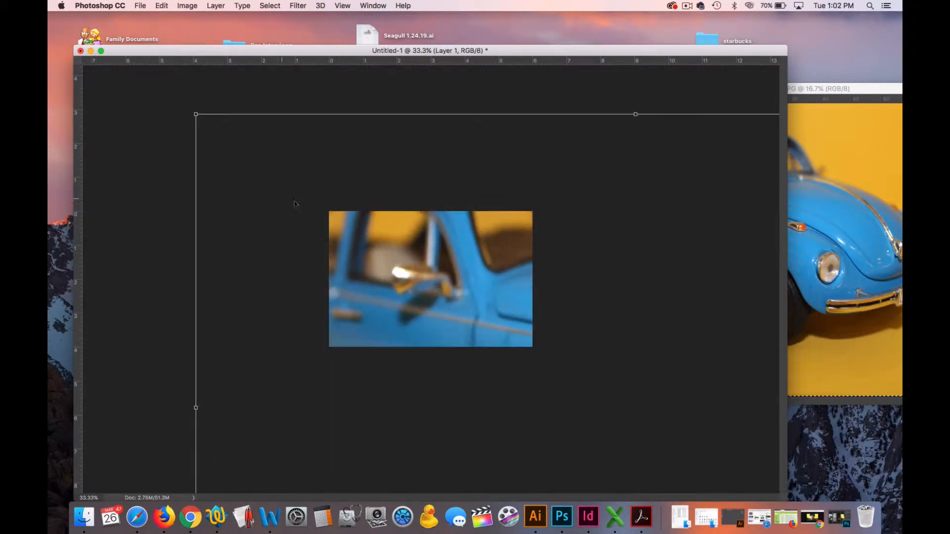
left_click_drag(202, 120, 253, 184)
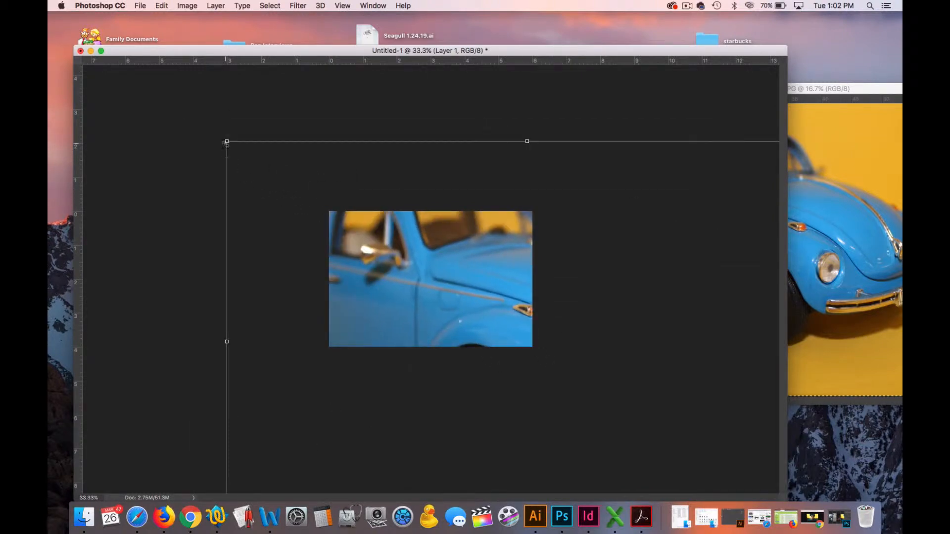
left_click_drag(226, 144, 391, 278)
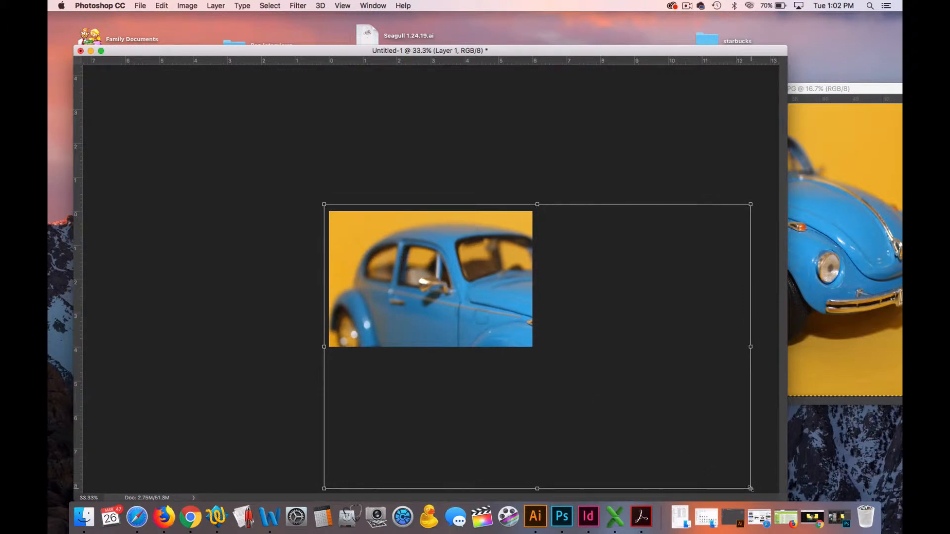
left_click_drag(751, 489, 533, 362)
left_click_drag(391, 294, 394, 294)
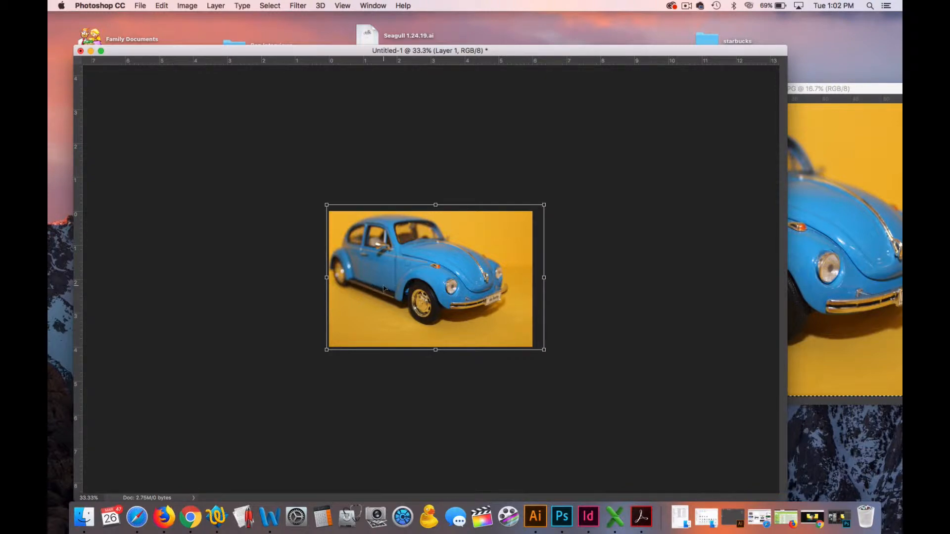
left_click_drag(385, 288, 384, 290)
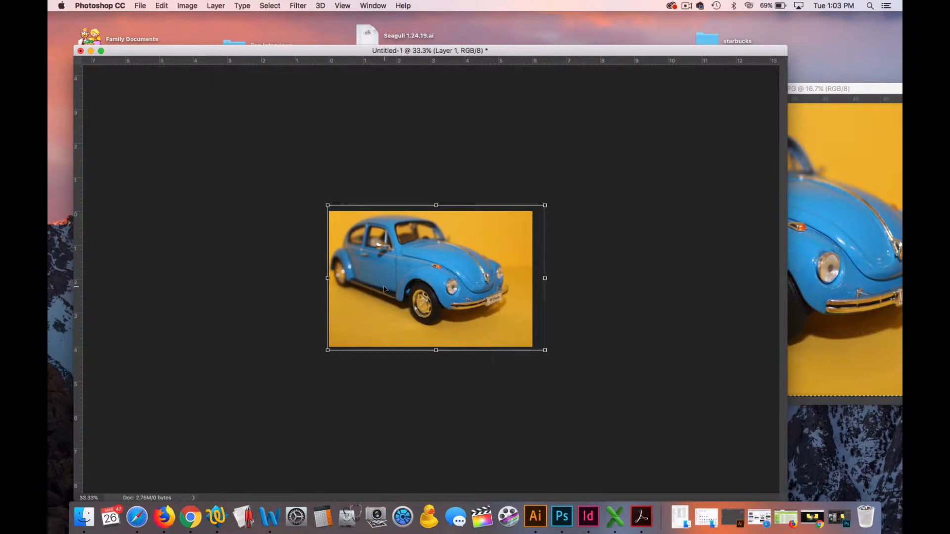
key("Return")
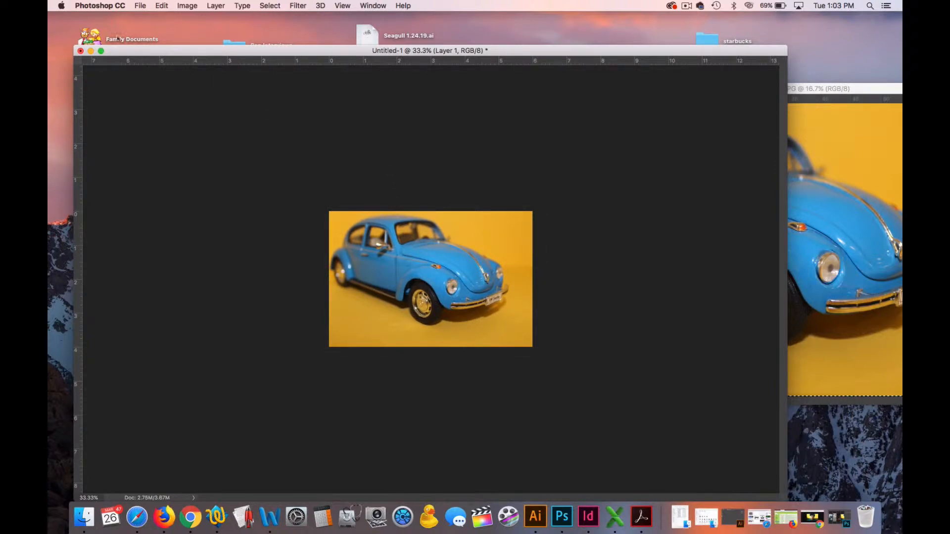
Step: Save the resized car document to the Desktop as "car 4X6" in Photoshop PDF format
left_click(140, 6)
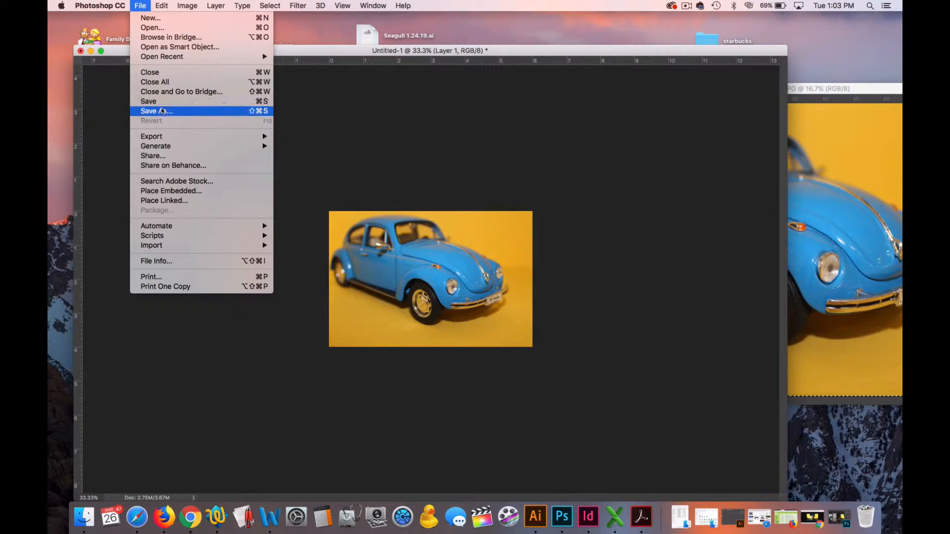
left_click(162, 110)
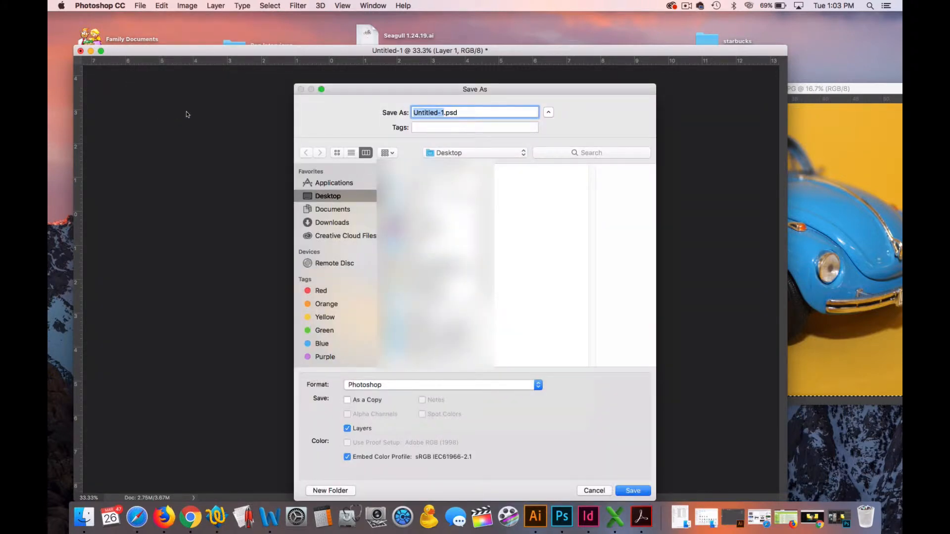
type("car 4X6")
left_click(421, 385)
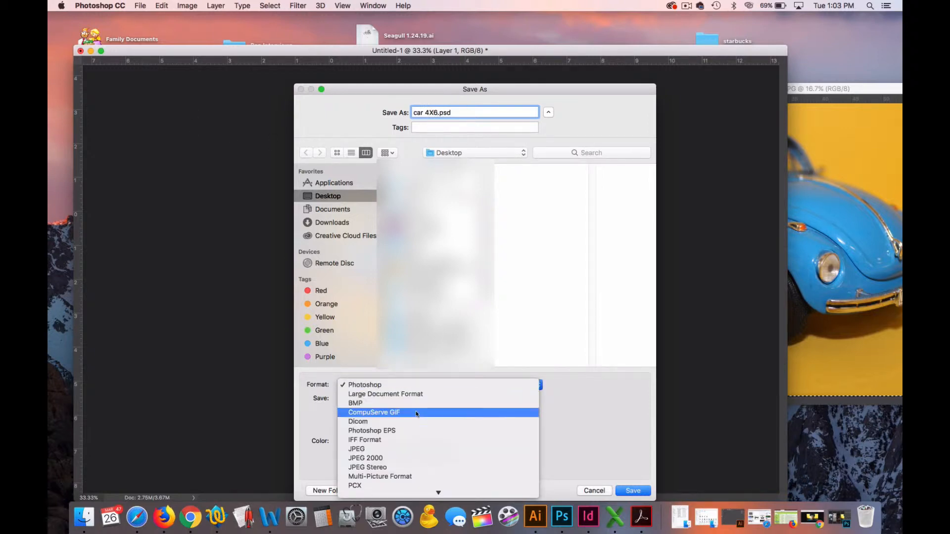
scroll(416, 414, "down", 3)
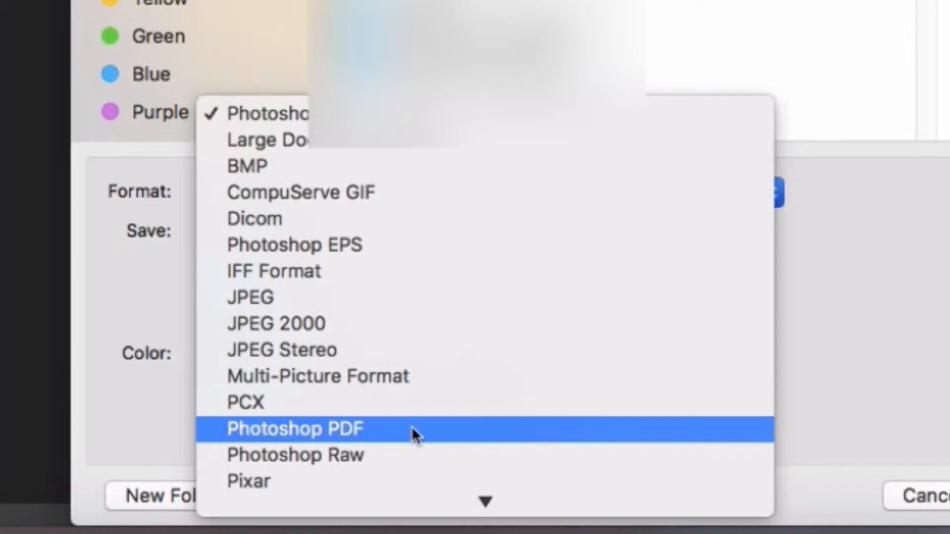
left_click(413, 430)
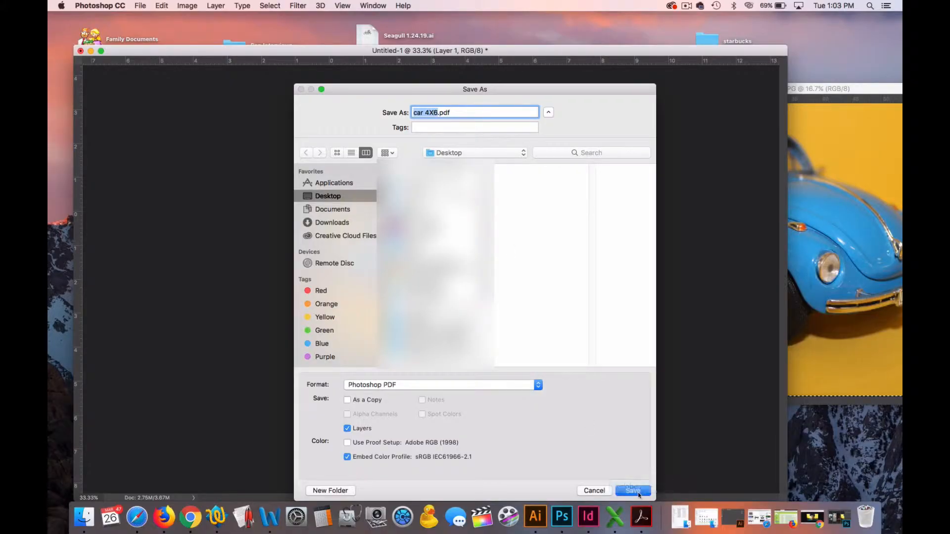
left_click(638, 495)
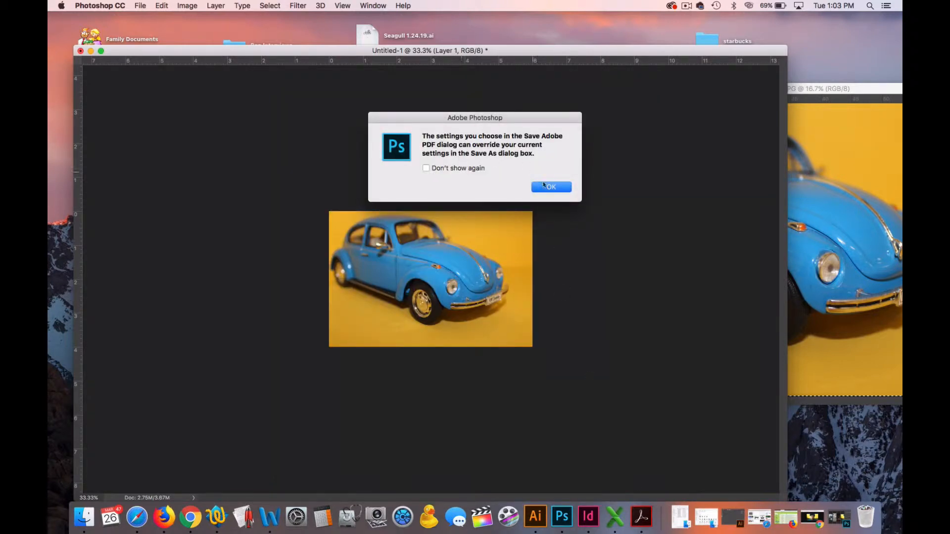
Step: Finish the PDF export with the existing settings, accepting both Photoshop notices and setting them not to show again
left_click(465, 168)
left_click(551, 187)
left_click(625, 403)
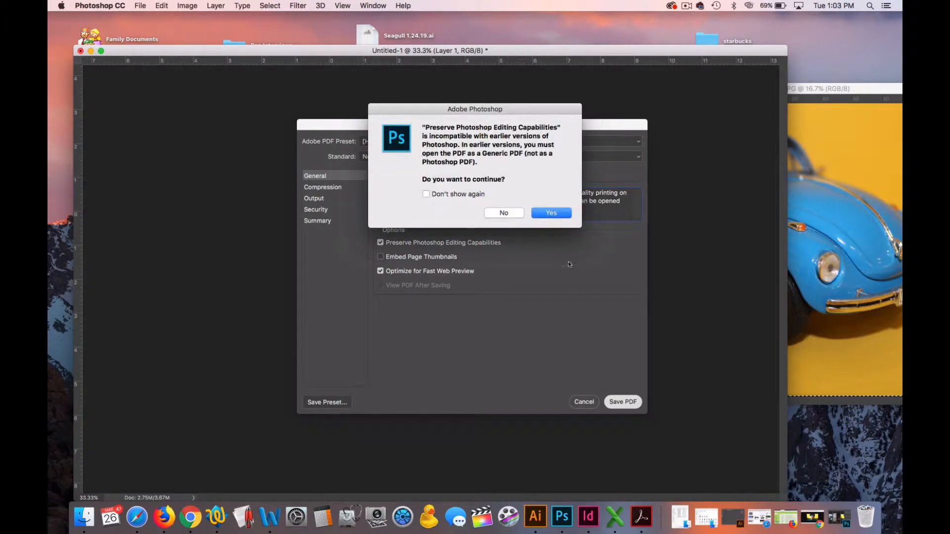
left_click(426, 194)
left_click(552, 213)
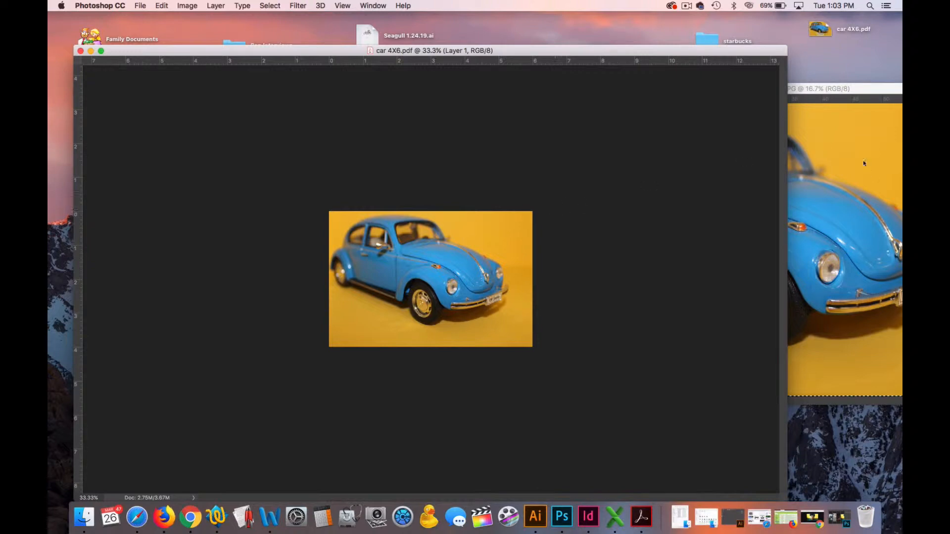
Step: Tile all open documents vertically and float car 4X6.pdf in its own window
left_click(373, 6)
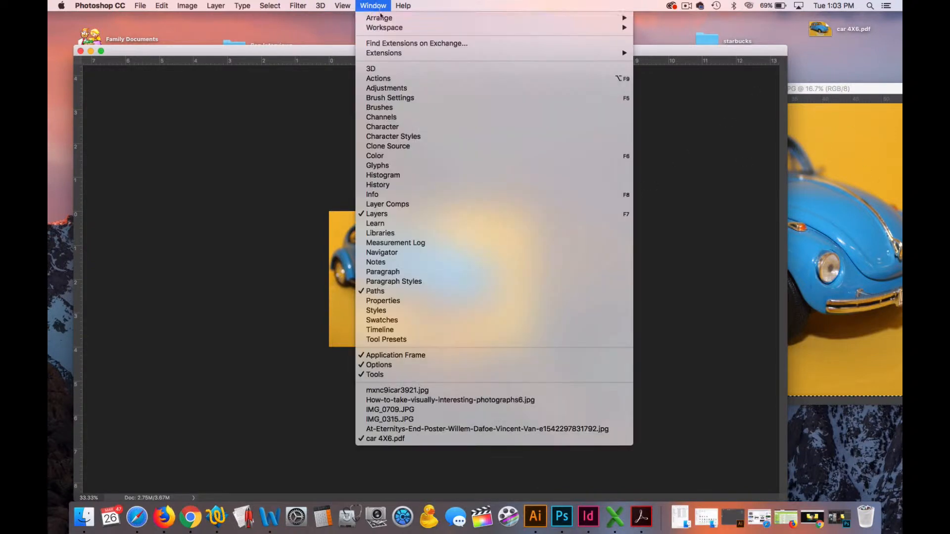
mouse_move(381, 18)
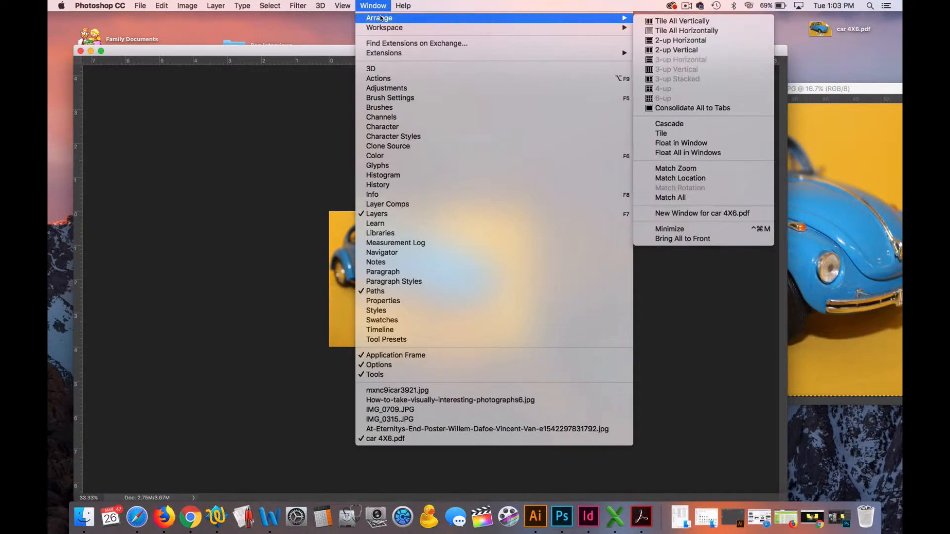
left_click(654, 30)
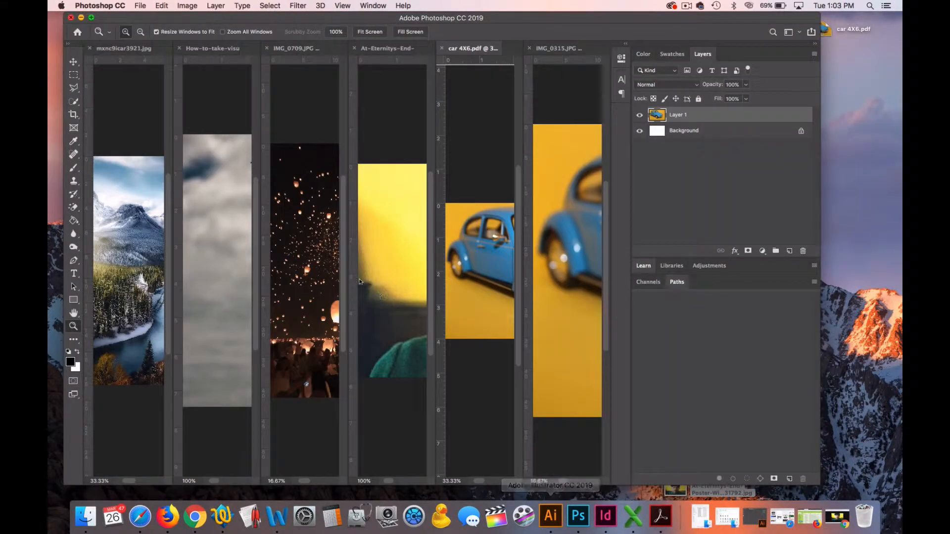
left_click_drag(465, 54, 693, 124)
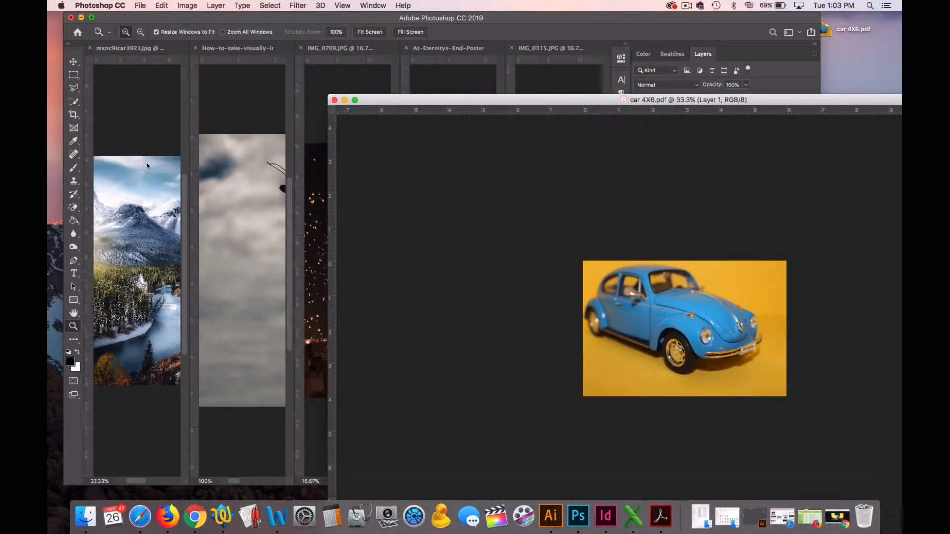
Step: Float the mountain photo mxnc9icar3921.jpg in its own window, and select and copy the entire image
left_click(132, 48)
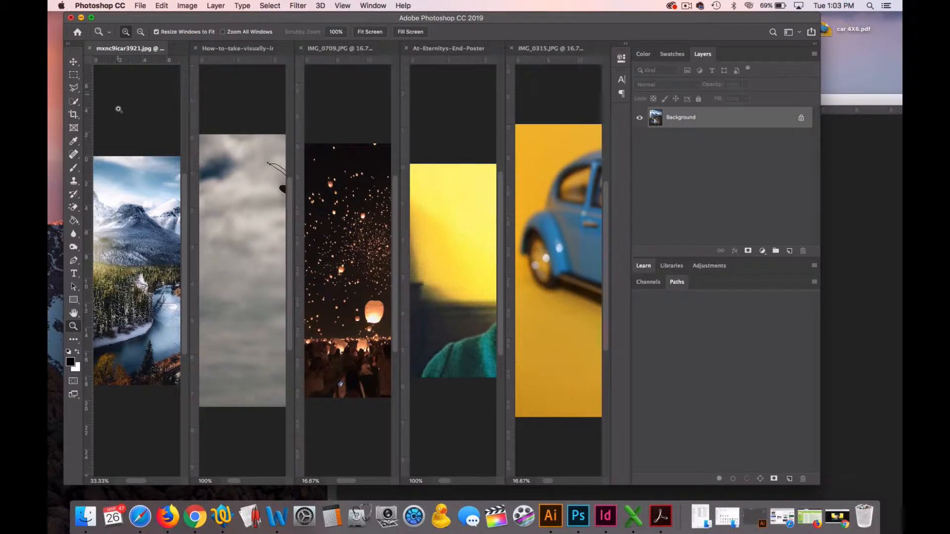
left_click_drag(125, 48, 342, 100)
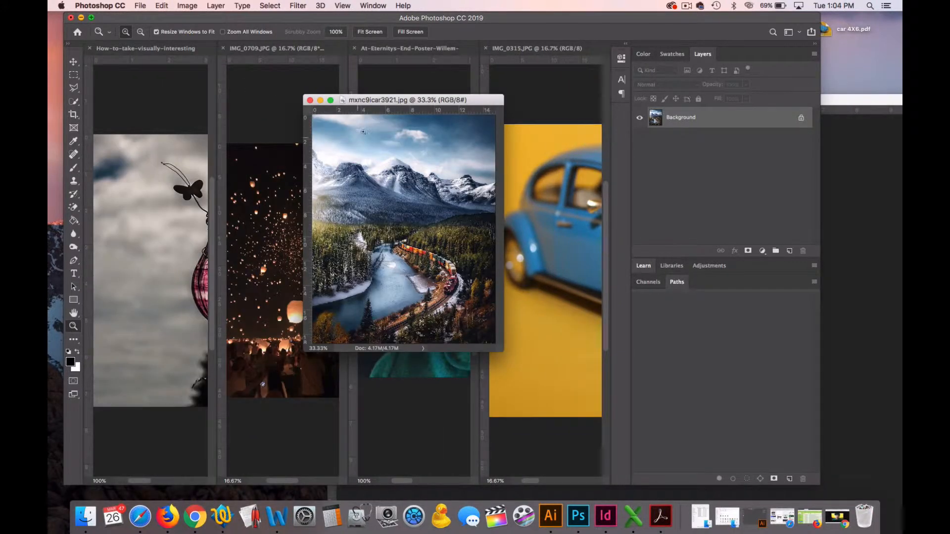
double_click(315, 100)
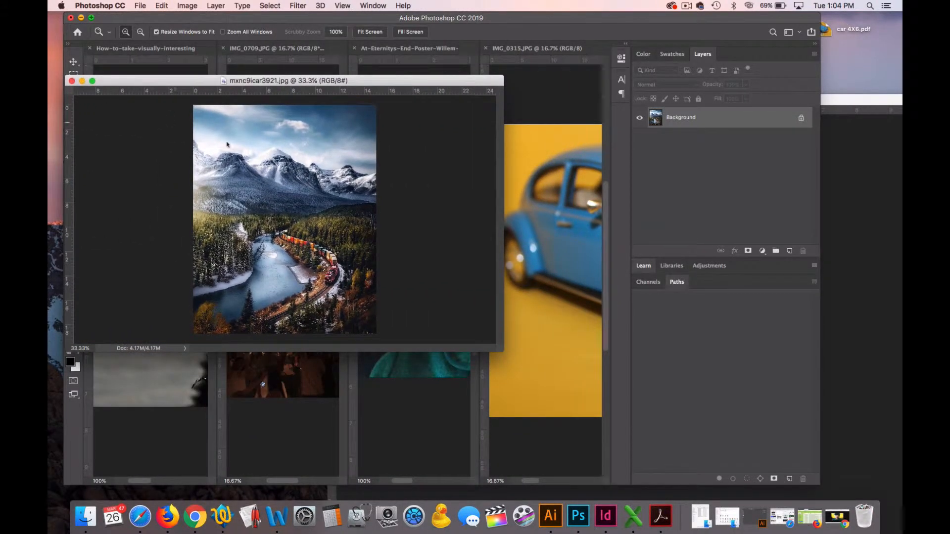
key("super+a")
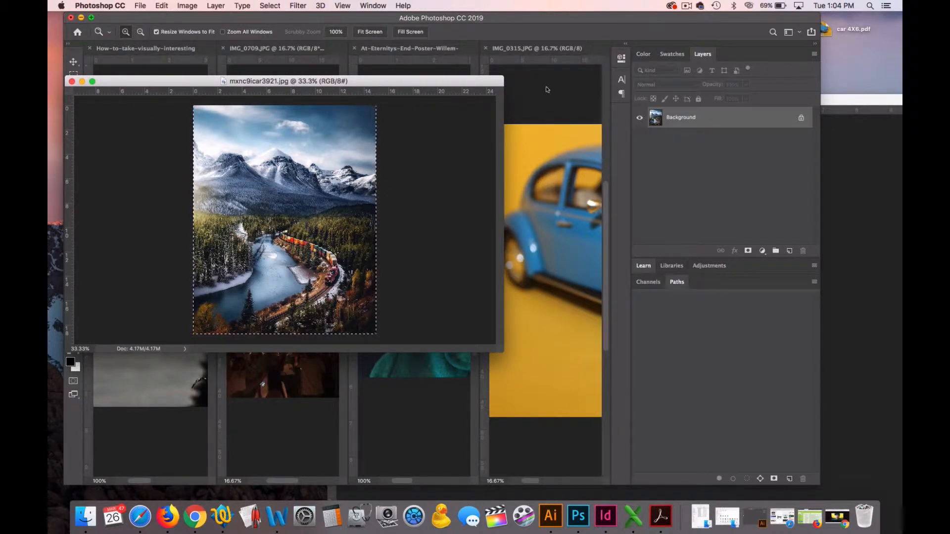
Step: Tile all documents vertically again and pull car 4X6.pdf out into a floating window in front of the others
left_click(544, 101)
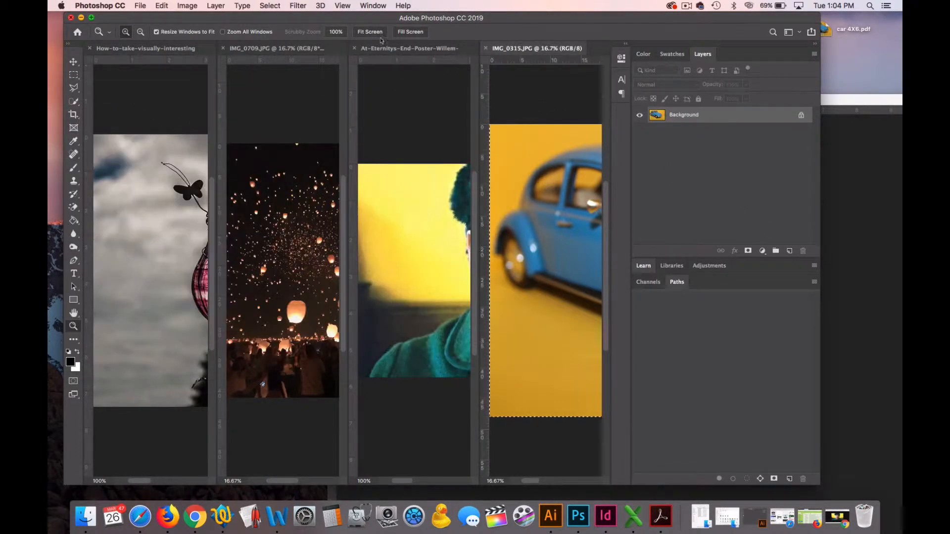
left_click(373, 5)
mouse_move(384, 18)
left_click(660, 19)
left_click_drag(485, 50, 251, 71)
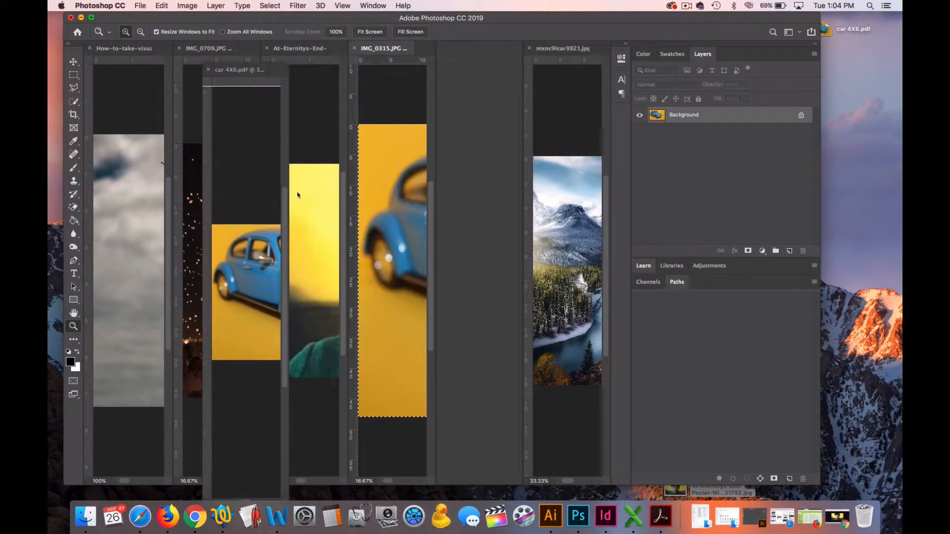
double_click(483, 71)
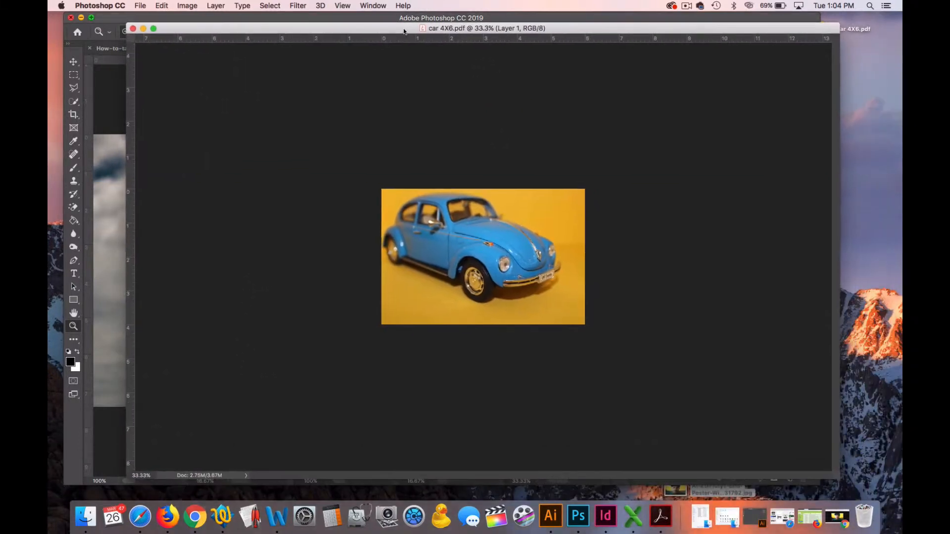
Step: Paste the mountain photo into car 4X6.pdf and move it up until its lower edge meets the canvas's lower edge
key("super+v")
left_click(73, 61)
left_click_drag(466, 245, 464, 159)
Step: Enlarge the mountain layer with Free Transform past both sides of the canvas and position it to fill the 4x6 area
key("super+t")
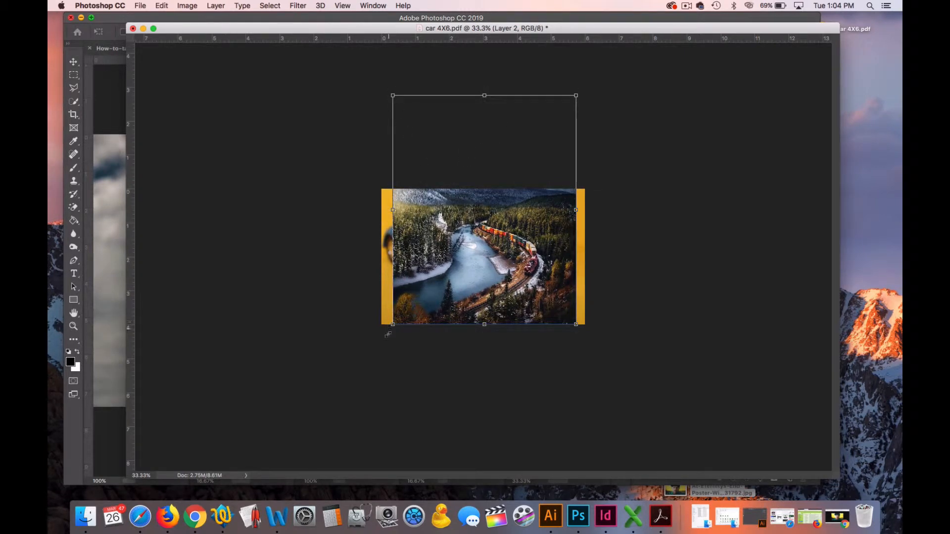
left_click_drag(391, 326, 384, 341)
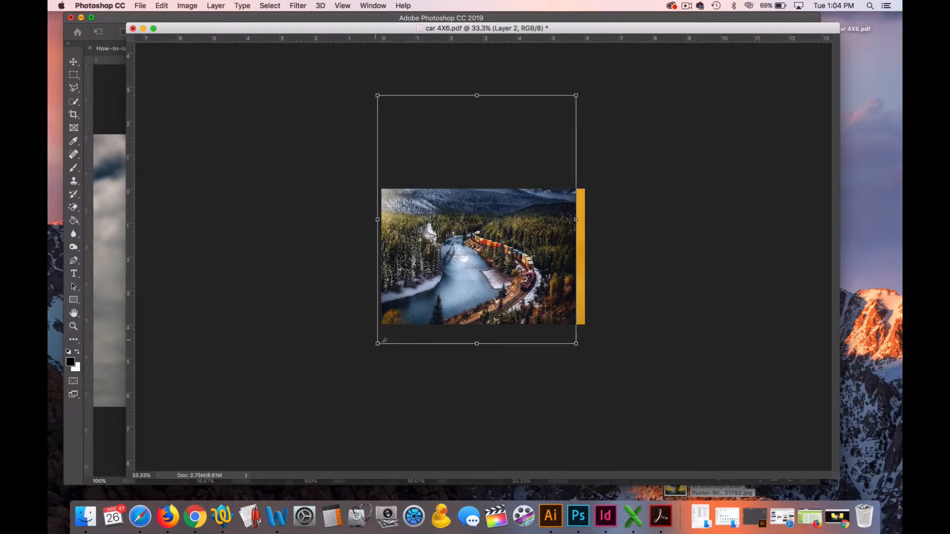
left_click_drag(577, 344, 590, 360)
mouse_move(489, 225)
left_mouse_down()
mouse_move(489, 266)
mouse_move(490, 199)
mouse_move(488, 270)
mouse_move(489, 226)
left_mouse_up()
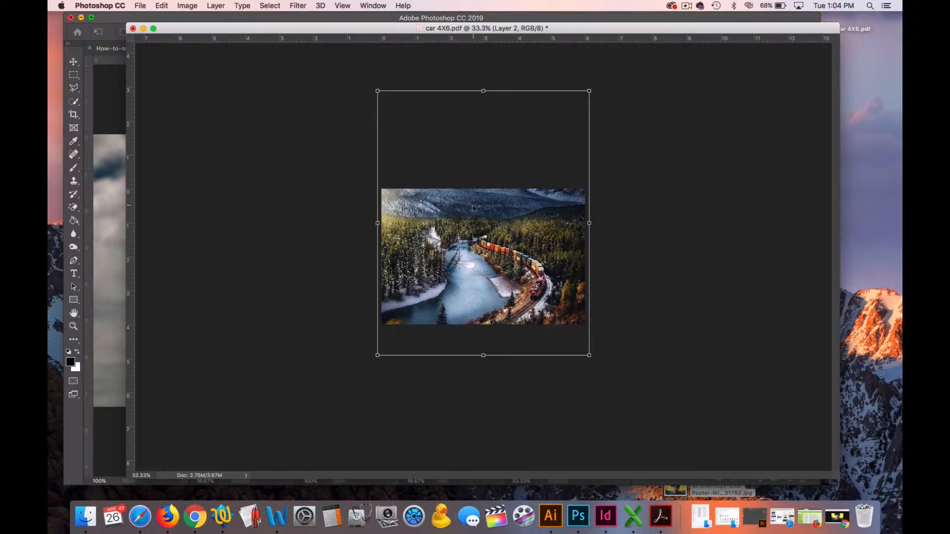
key("Return")
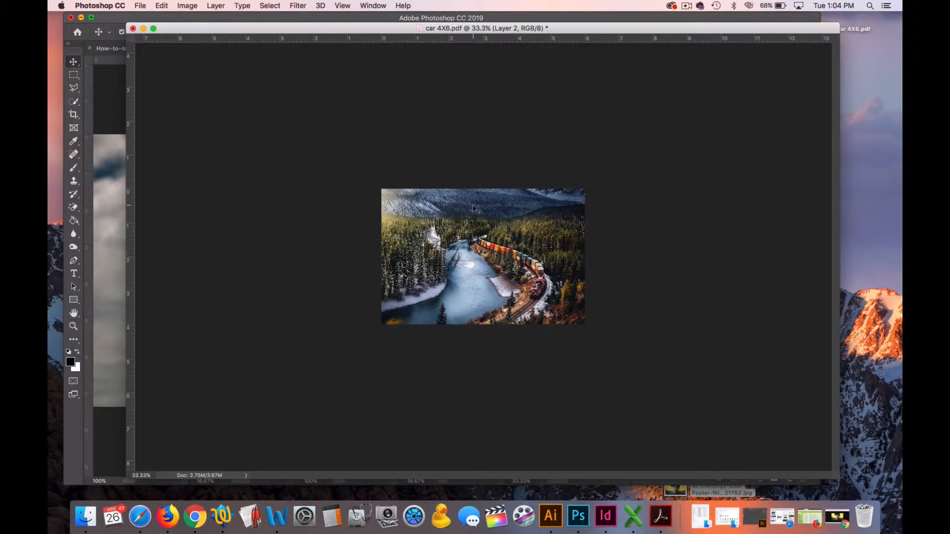
Step: Save the document as a separate Photoshop PDF named "mountain 4X6" on the Desktop
left_click(142, 4)
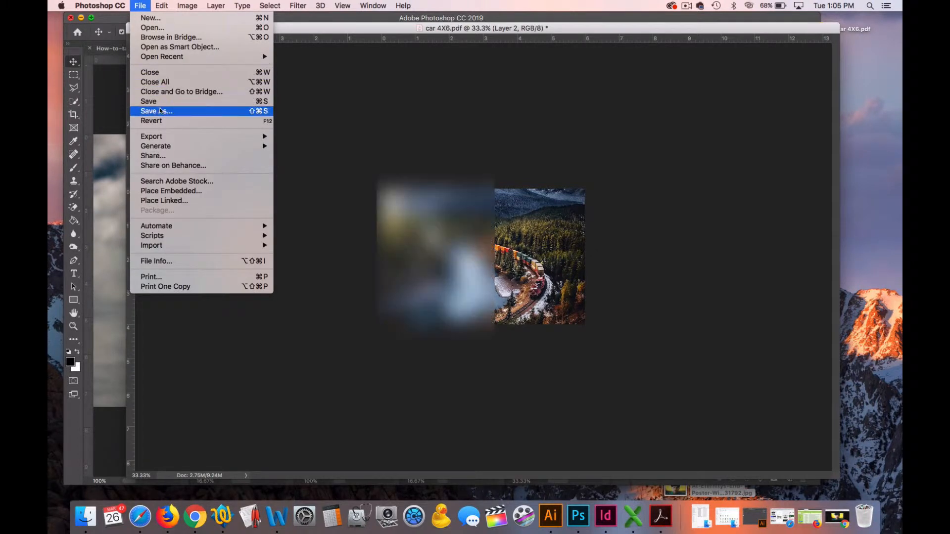
left_click(159, 110)
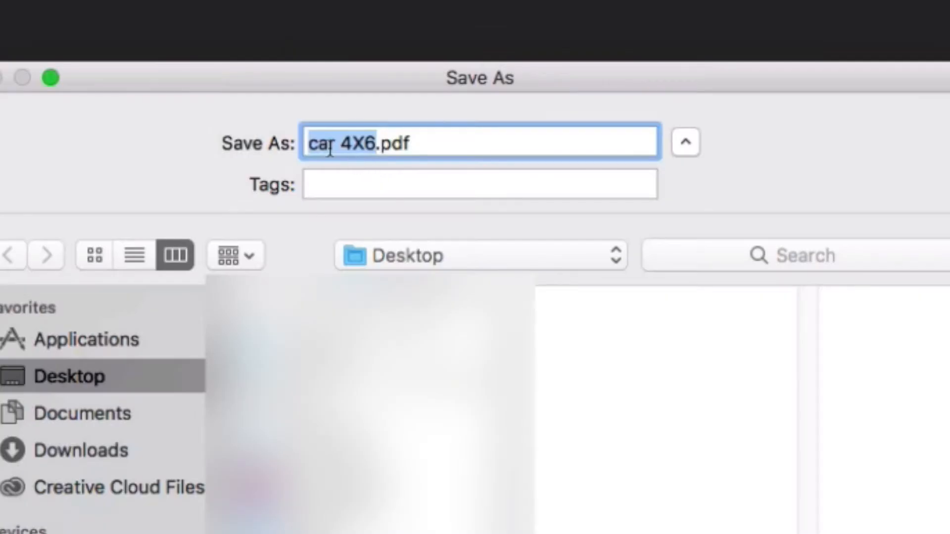
left_click_drag(423, 112, 408, 106)
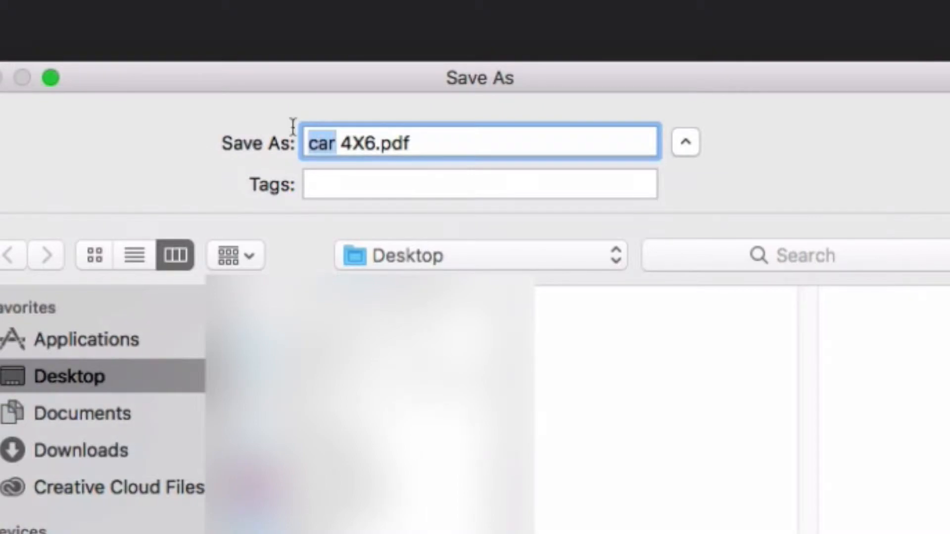
type("mountain")
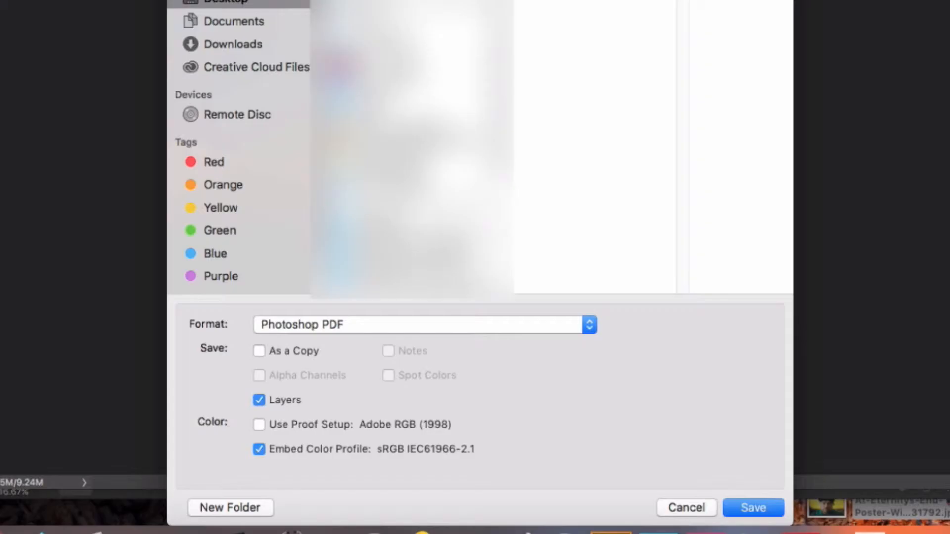
left_click(321, 327)
left_click(321, 327)
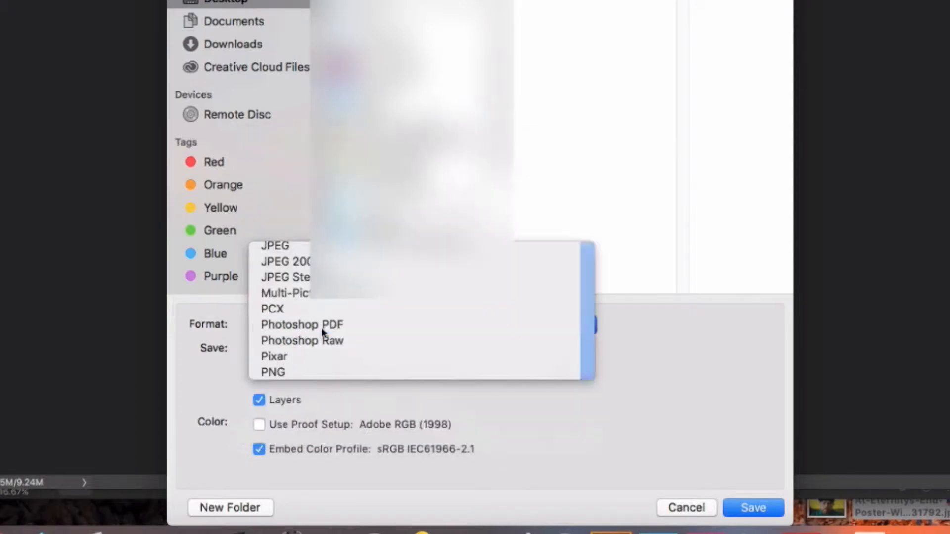
left_click(642, 487)
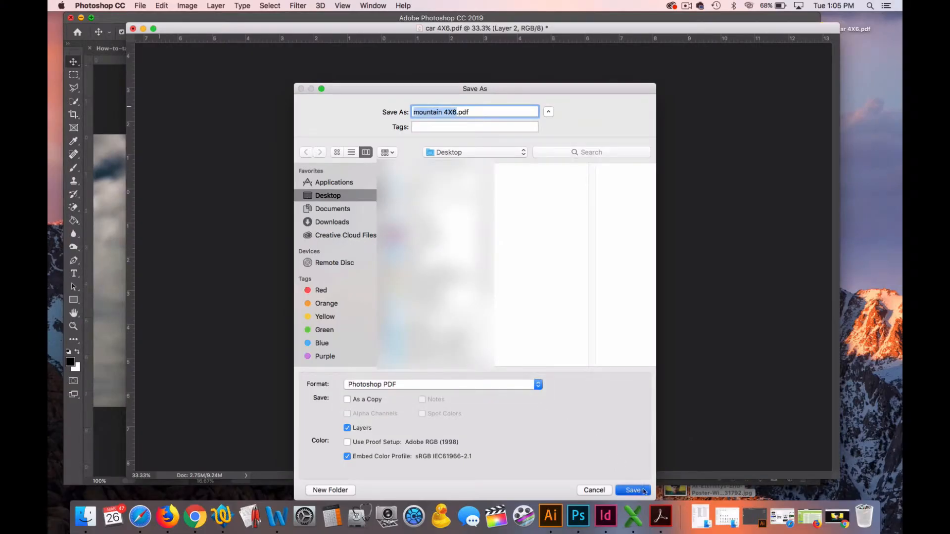
left_click(622, 402)
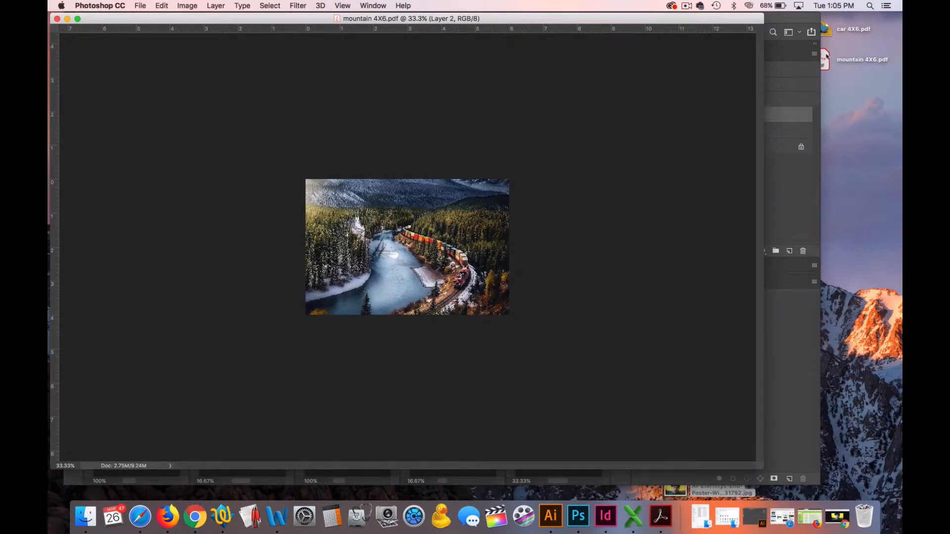
Step: Move the mountain 4X6.pdf and car 4X6.pdf desktop icons clear of the document window, and return to Photoshop
left_click_drag(827, 58, 849, 66)
left_click_drag(832, 33, 861, 36)
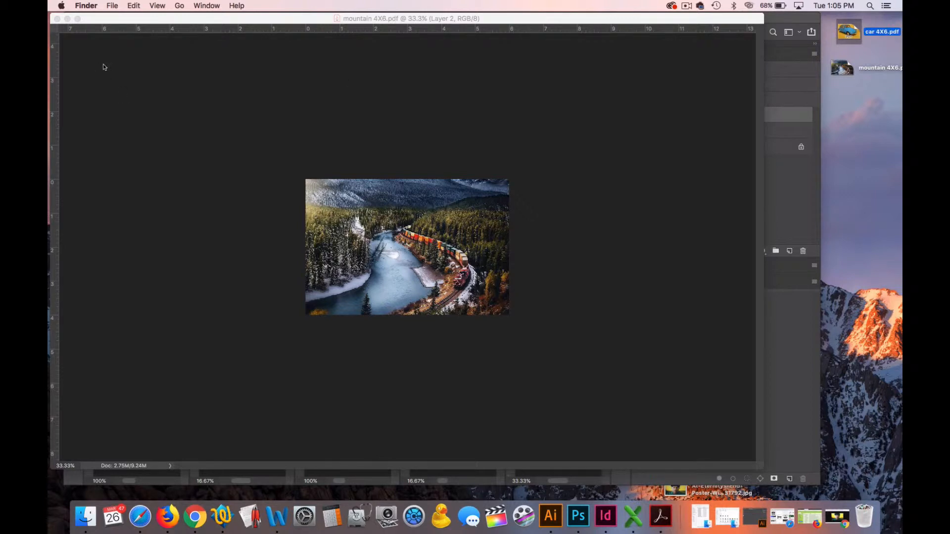
left_click(111, 7)
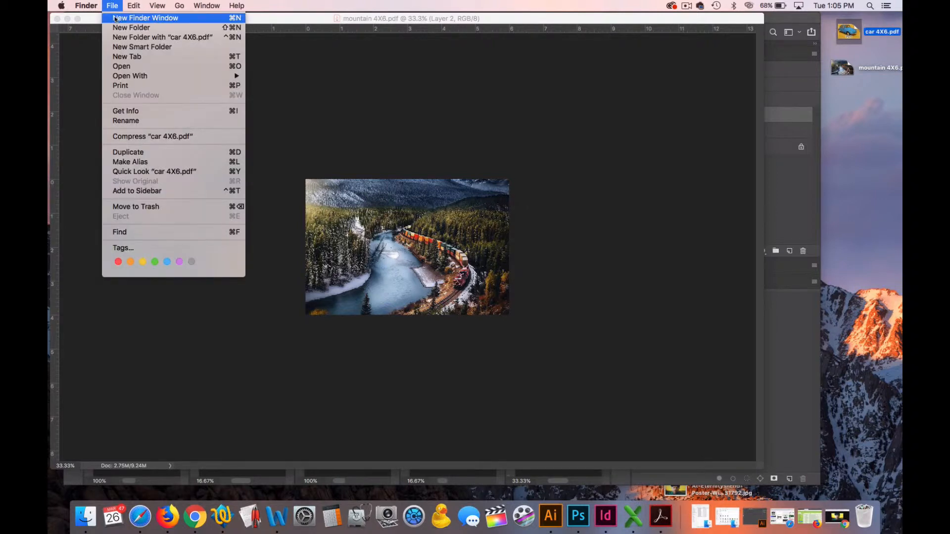
left_click(346, 97)
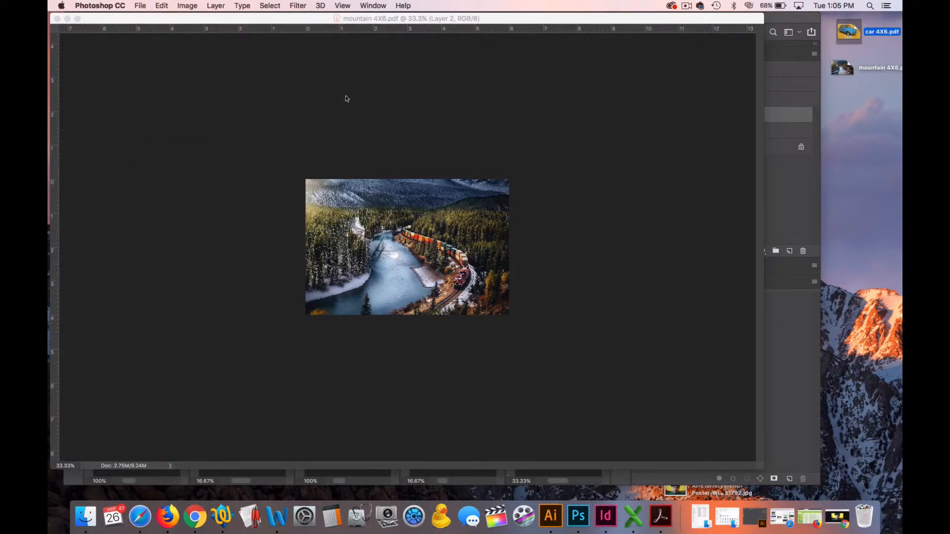
Step: Create a new portrait document 5 inches wide and 7 inches high at 200 pixels/inch
left_click(141, 5)
left_click(144, 17)
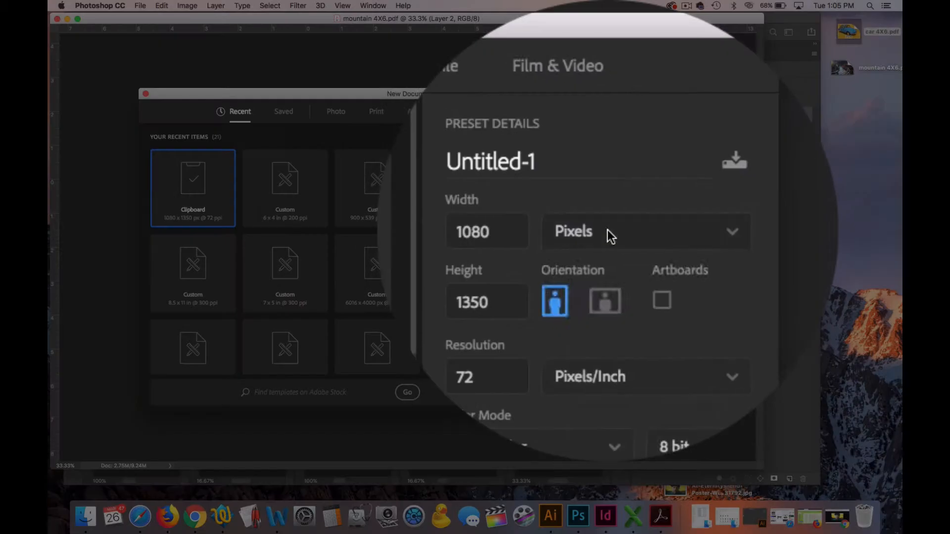
left_click(600, 183)
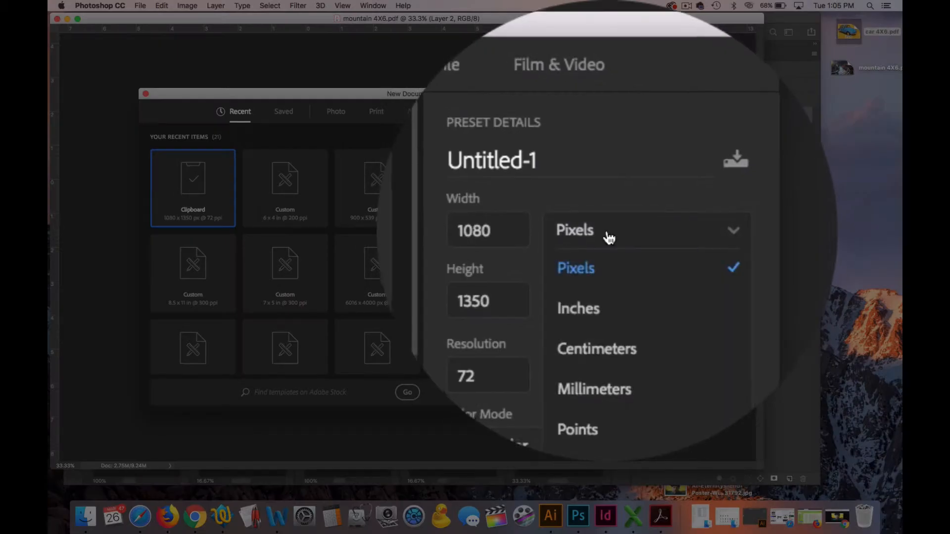
left_click(600, 238)
double_click(550, 231)
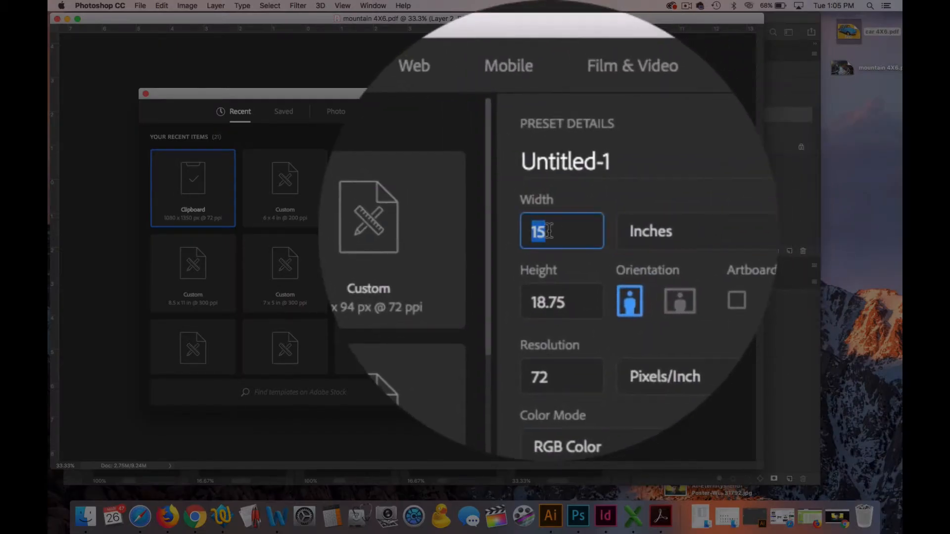
type("5")
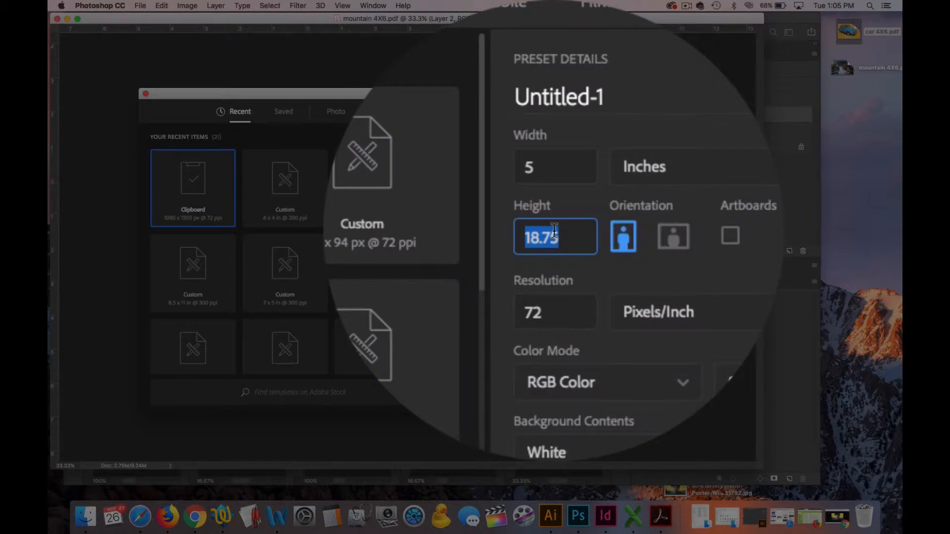
type("7")
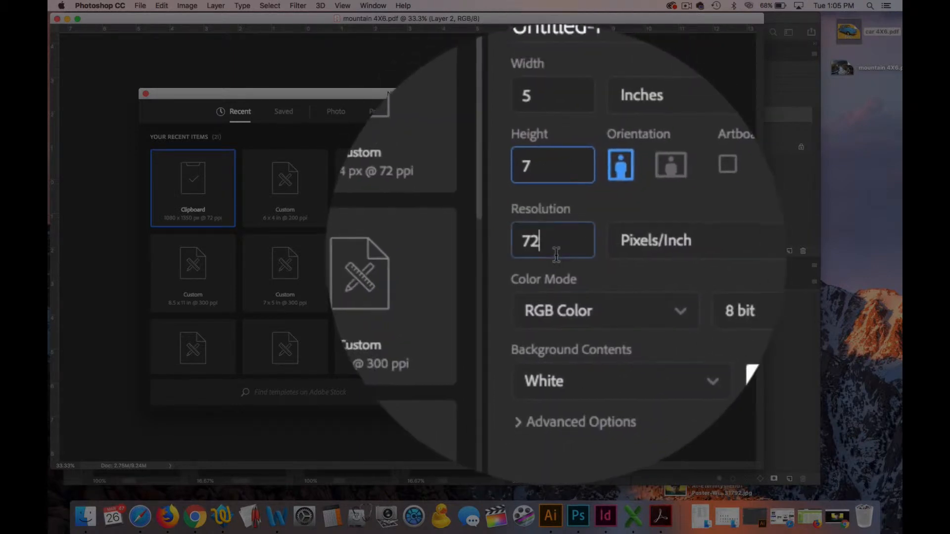
double_click(555, 248)
type("200")
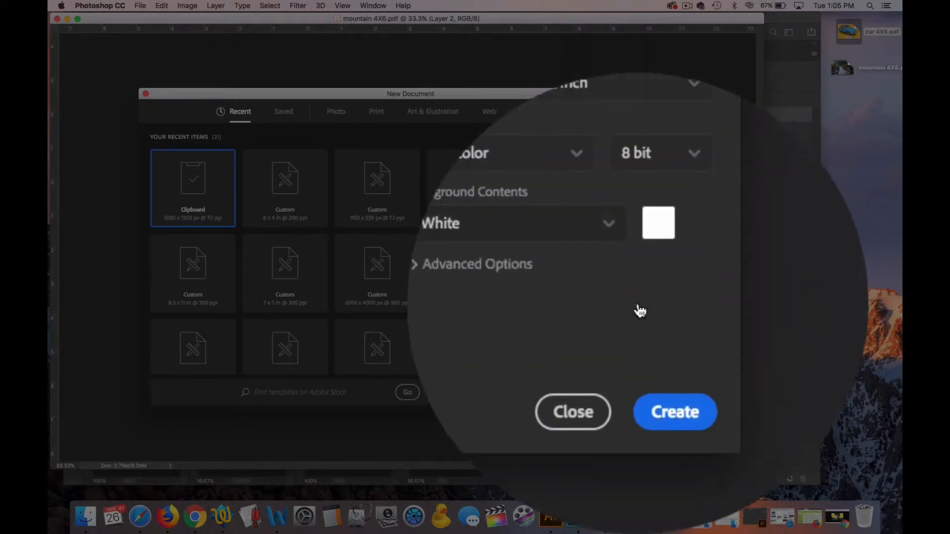
left_click(661, 391)
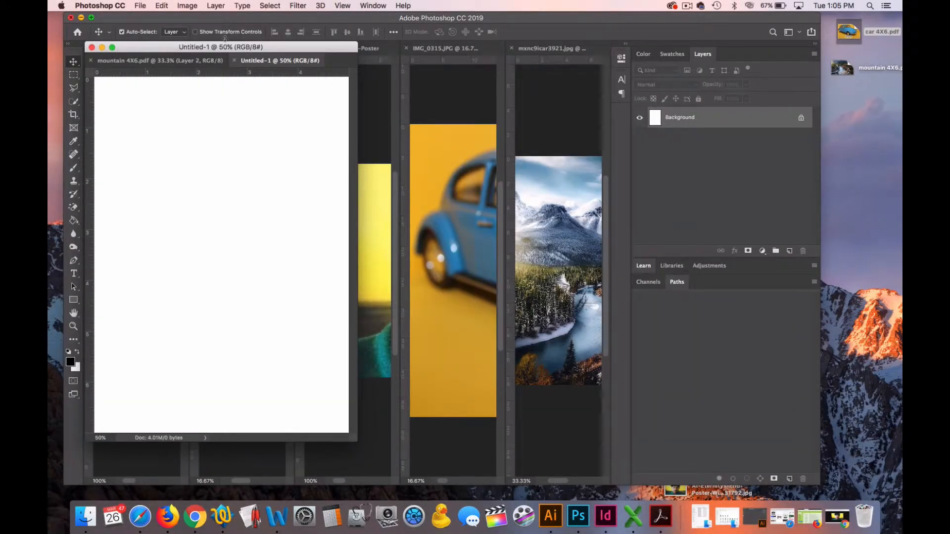
Step: Float the blank 5x7 document in its own window and close mountain 4X6.pdf
left_click_drag(225, 47, 416, 70)
left_click_drag(471, 84, 559, 128)
left_click(323, 70)
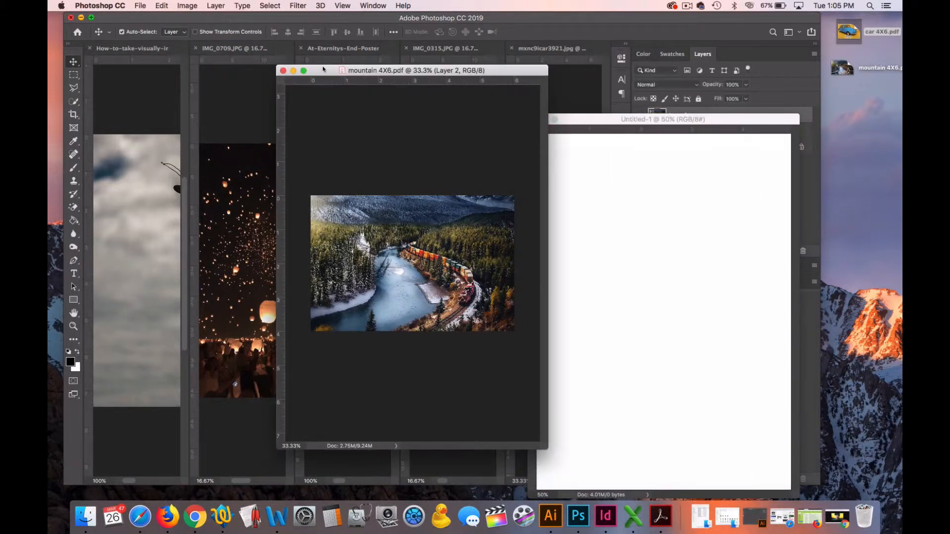
left_click(283, 70)
left_click_drag(693, 119, 523, 81)
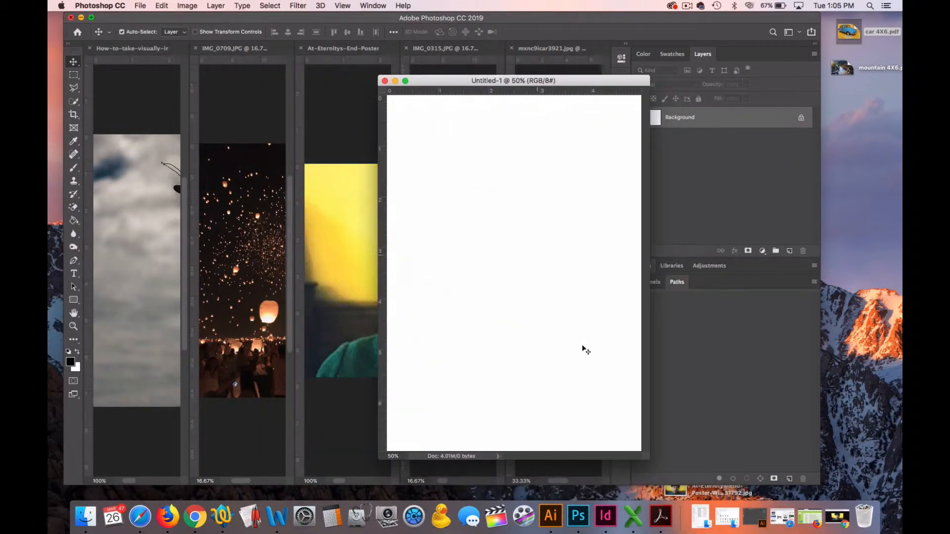
Step: Zoom the blank document out to 25% and enlarge its window to leave plenty of empty space around the canvas
left_click_drag(437, 87, 331, 63)
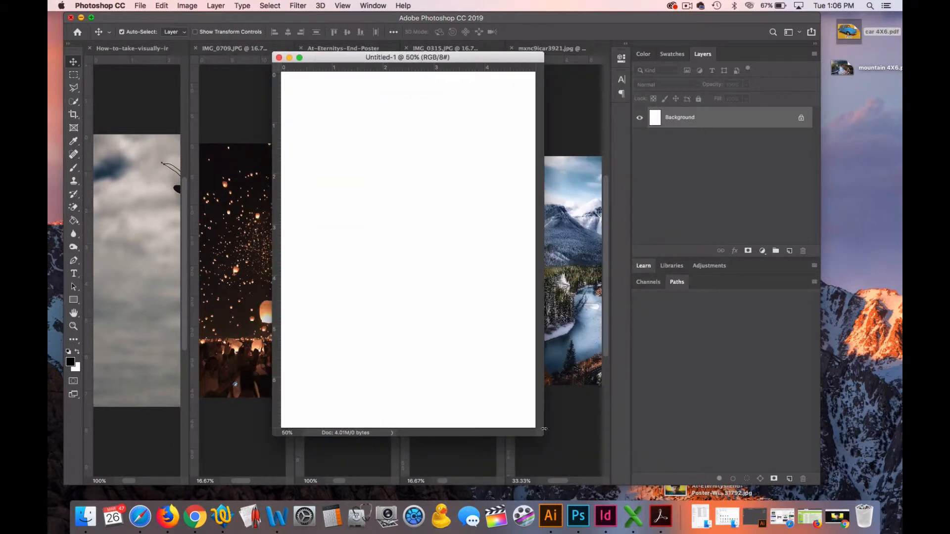
left_click_drag(544, 429, 749, 447)
left_click(73, 327)
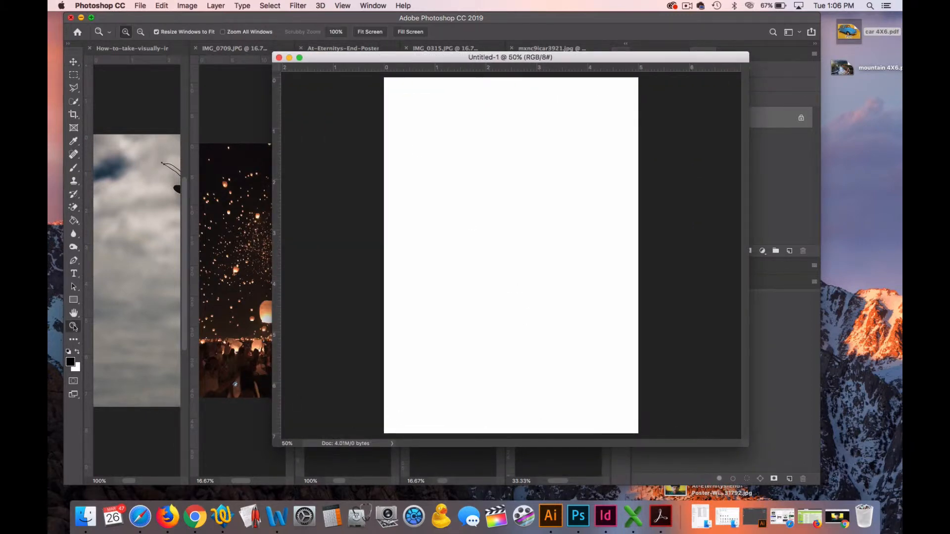
left_click(523, 304, "alt")
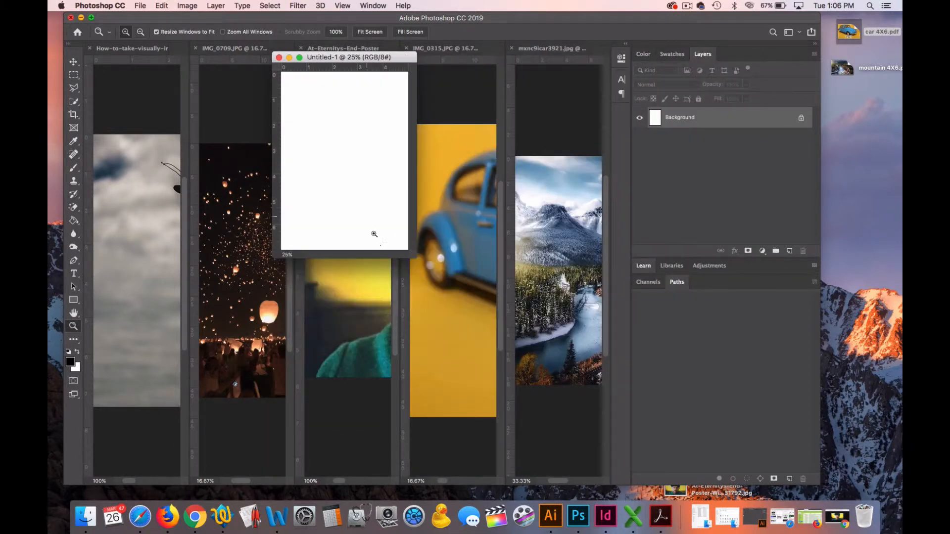
left_click_drag(414, 256, 759, 425)
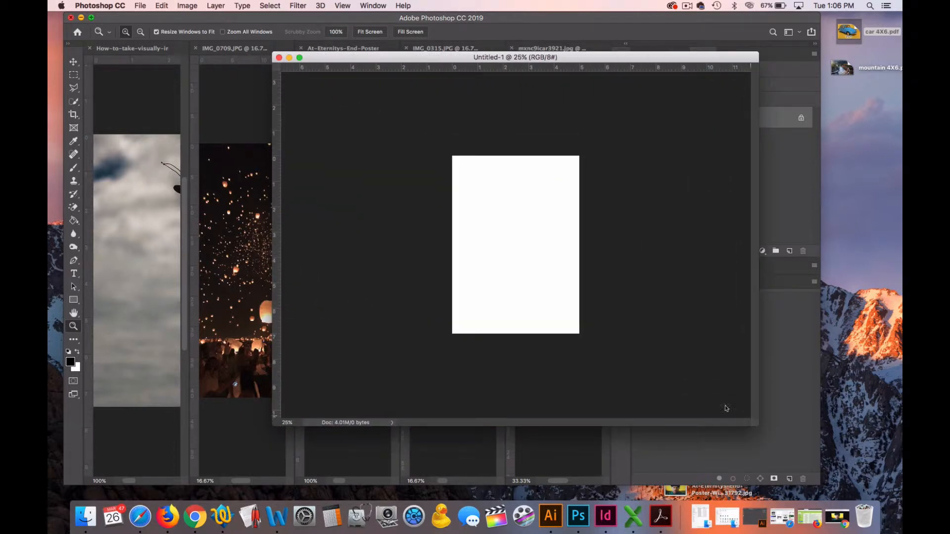
Step: Select and copy the entire lantern photo in IMG_0709.JPG, detaching it into its own window
left_click(238, 61)
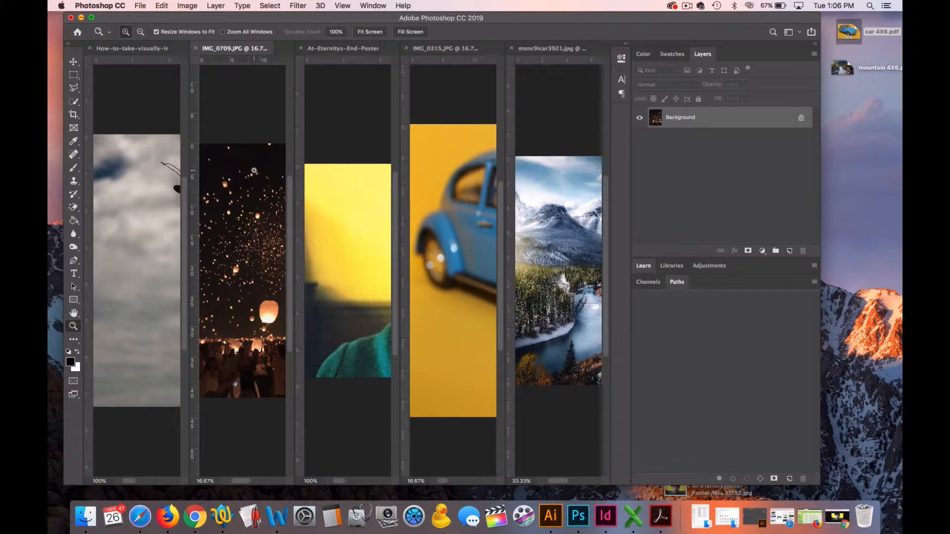
key("super+a")
left_click_drag(232, 49, 337, 82)
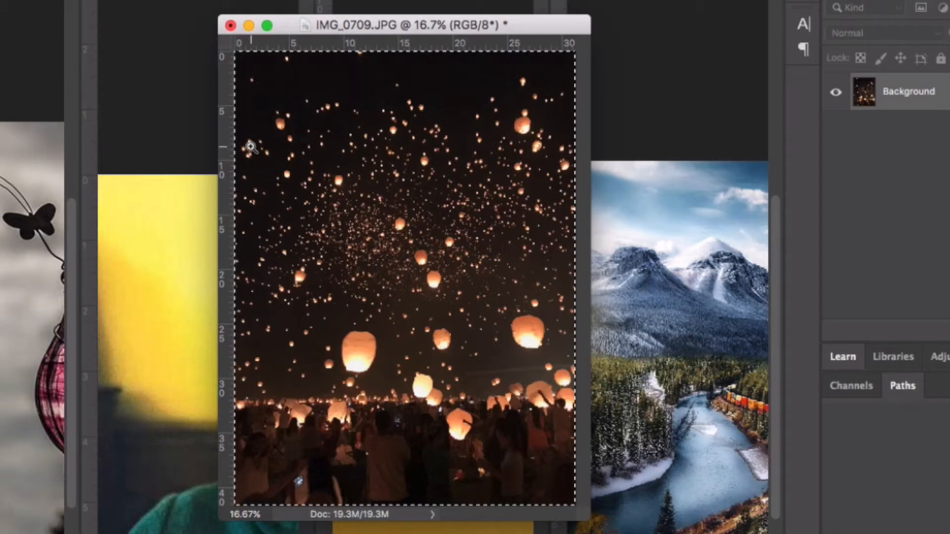
key("v")
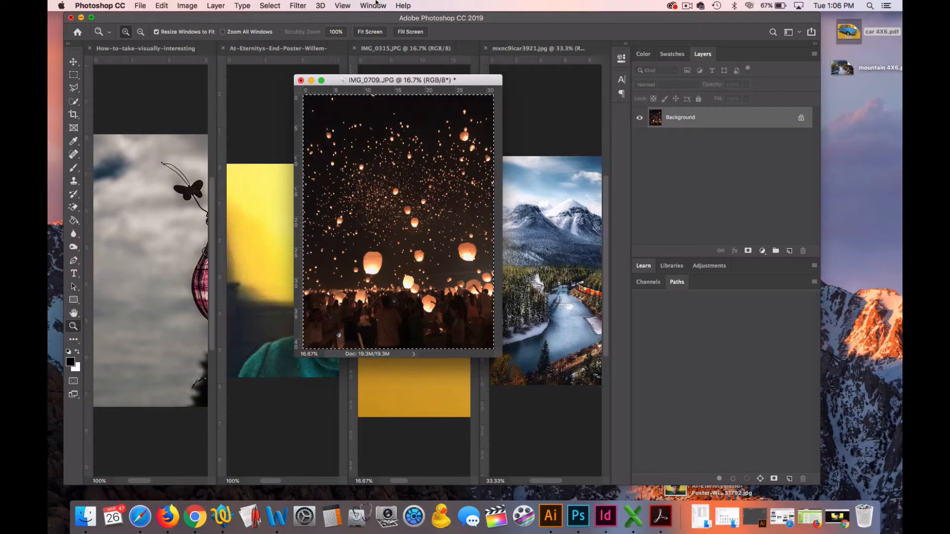
Step: Tile all open documents vertically and float the blank 5x7 document in its own window
left_click(376, 5)
mouse_move(386, 17)
left_click(663, 21)
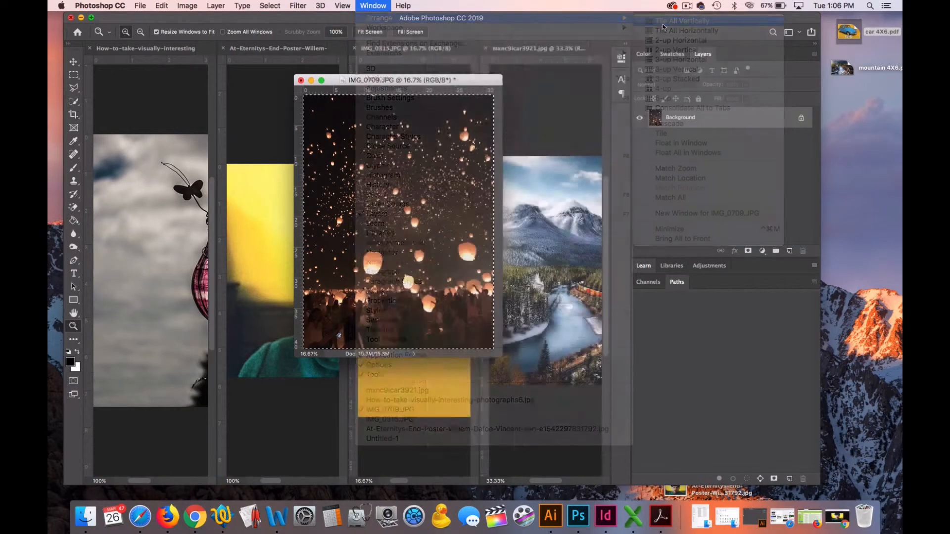
left_click_drag(480, 48, 396, 74)
left_click_drag(515, 50, 409, 77)
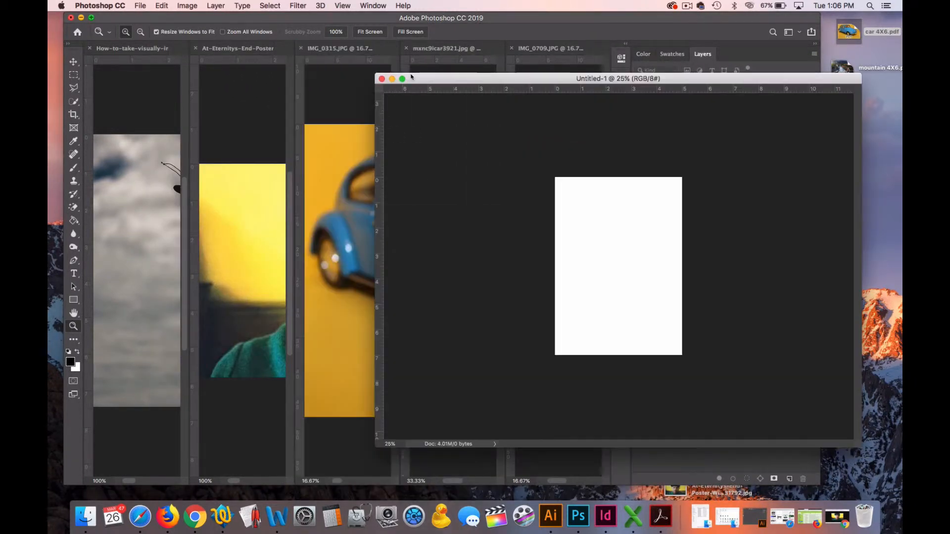
Step: Paste the lantern photo into the blank document and scale it down with Free Transform to fill the 5x7 canvas
key("super+v")
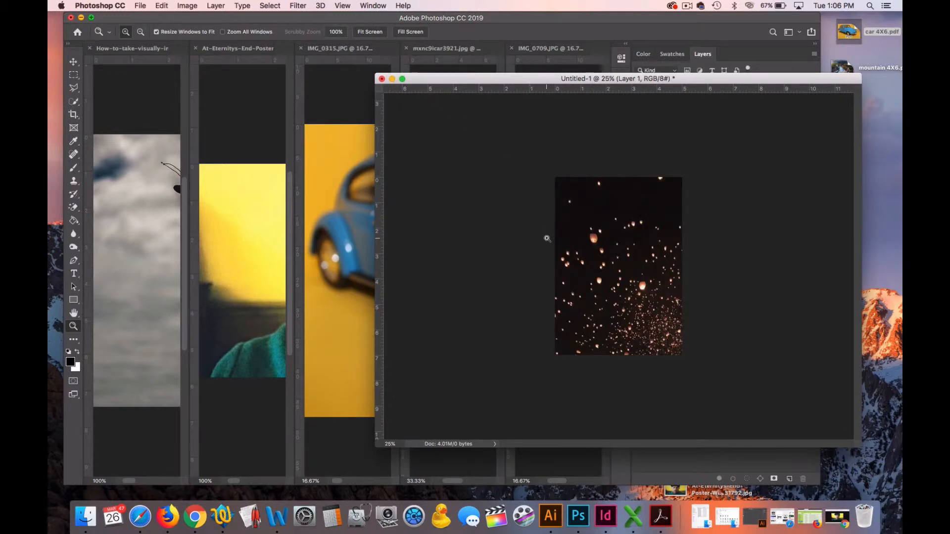
key("super+t")
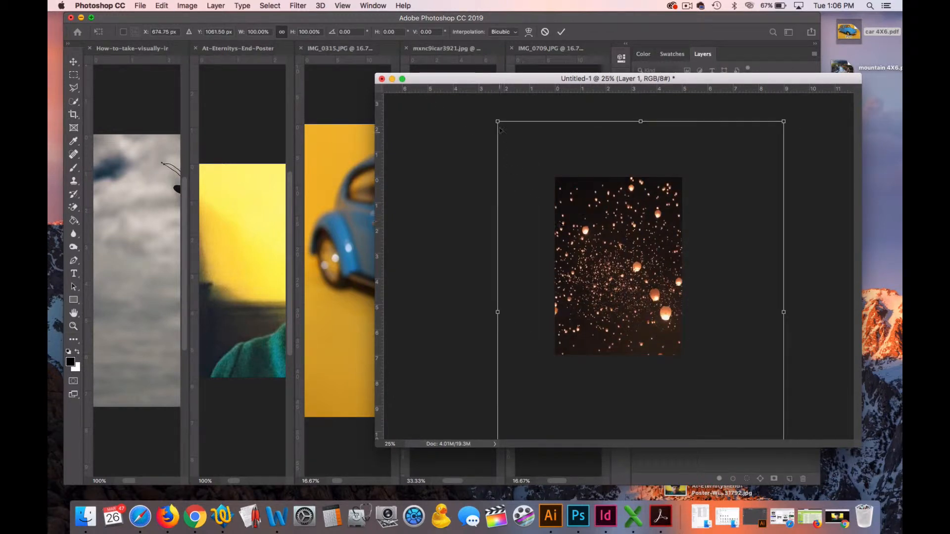
left_click_drag(505, 130, 547, 164)
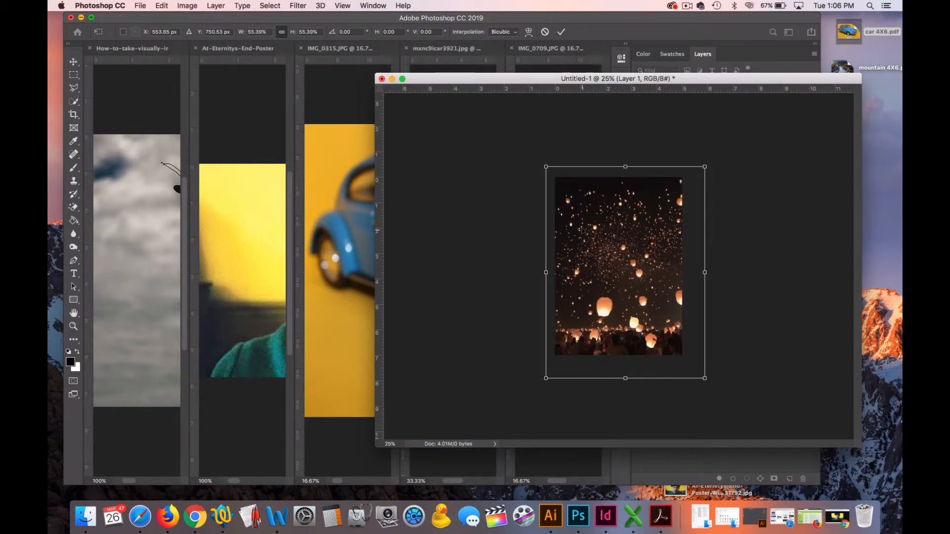
left_click_drag(581, 231, 565, 212)
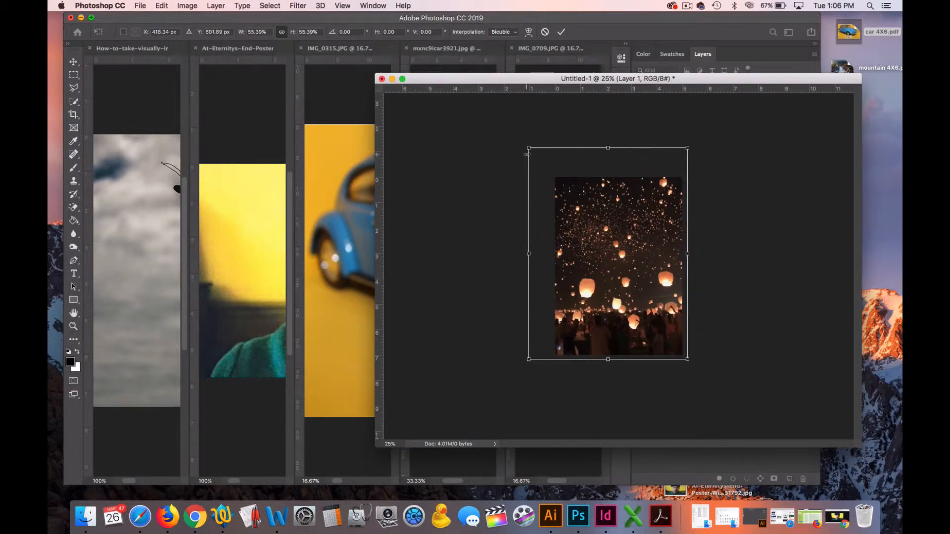
left_click_drag(532, 153, 556, 171)
key("Return")
key("z")
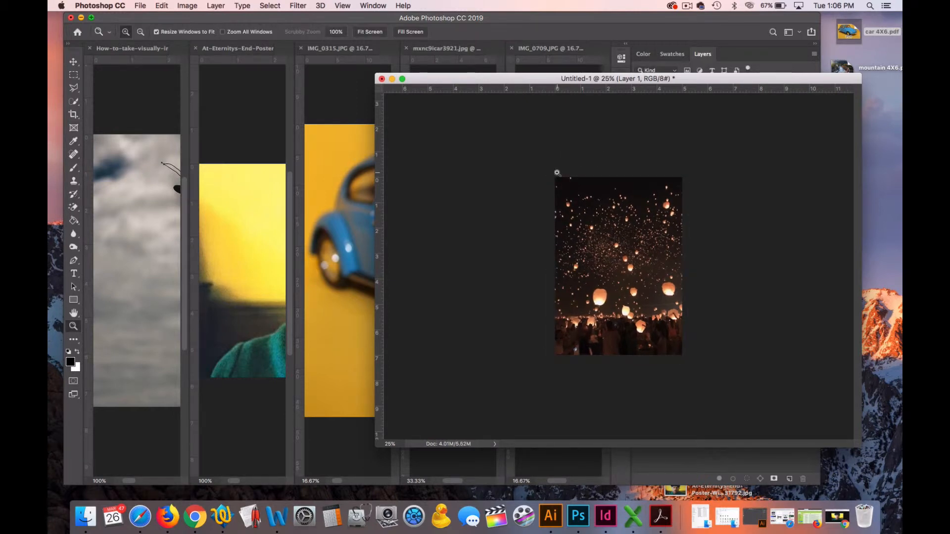
Step: Save the document as a Photoshop PDF named "lanterns 5X7" on the Desktop, place its icon clear of the window, and return to Photoshop
left_click(140, 6)
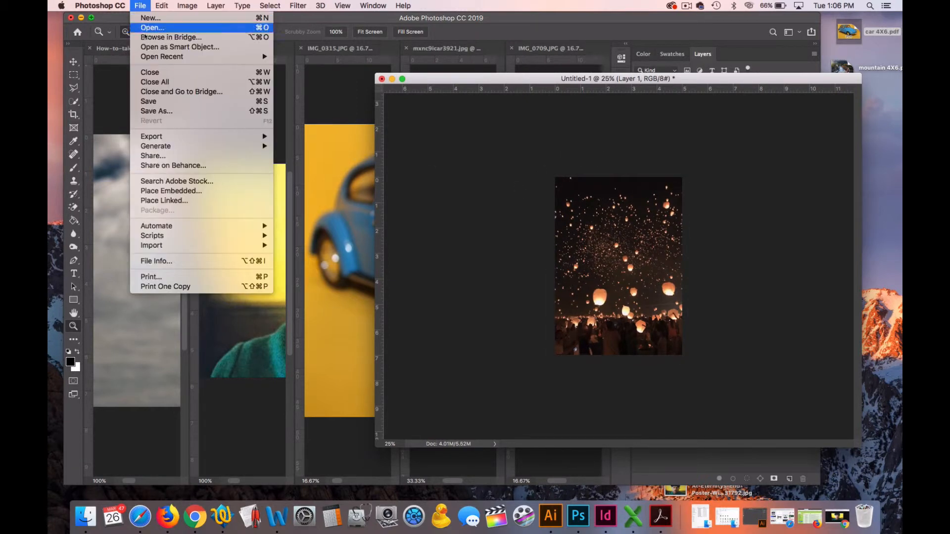
left_click(156, 111)
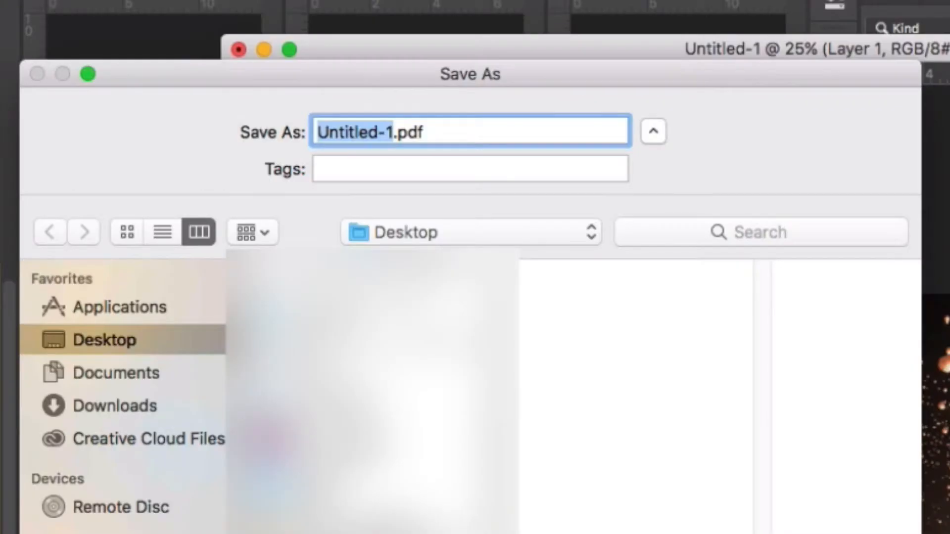
type("In")
key("BackSpace")
key("BackSpace")
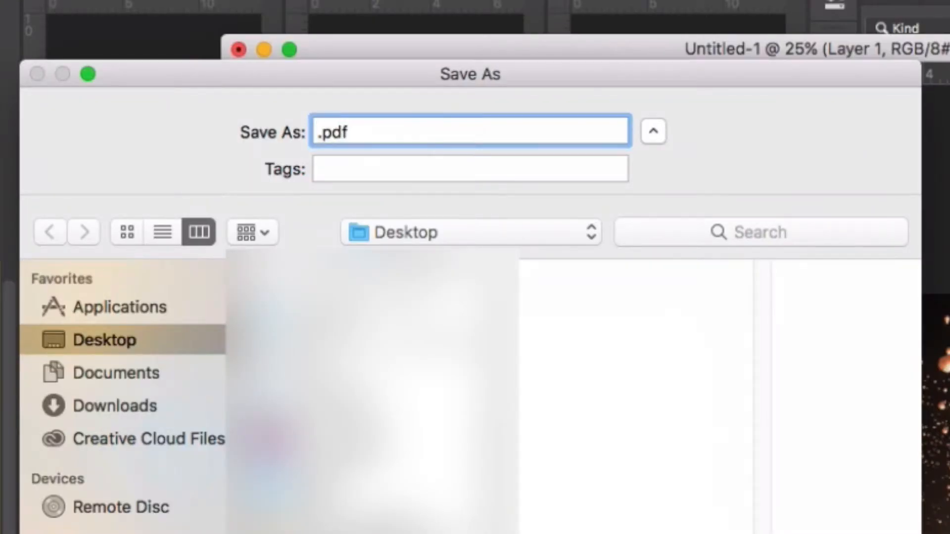
type("lanterns ")
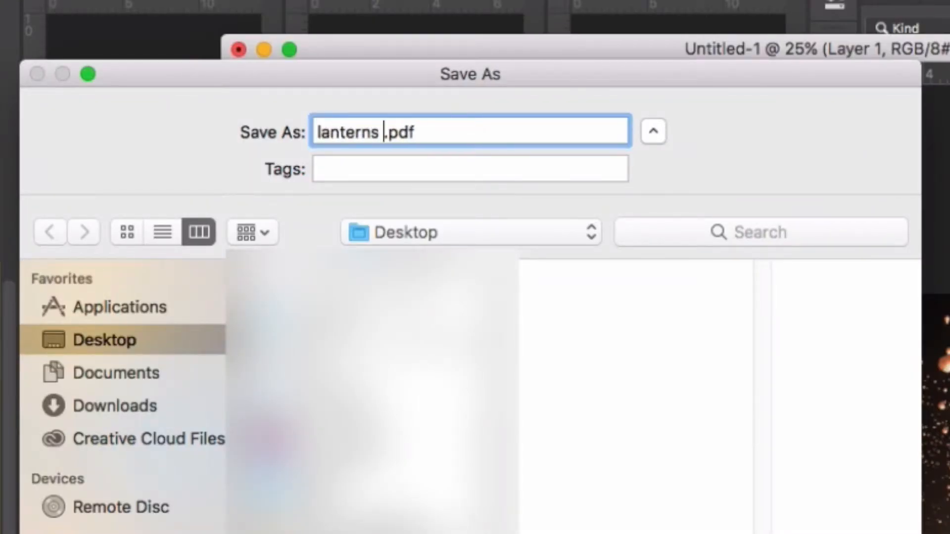
type("5X7")
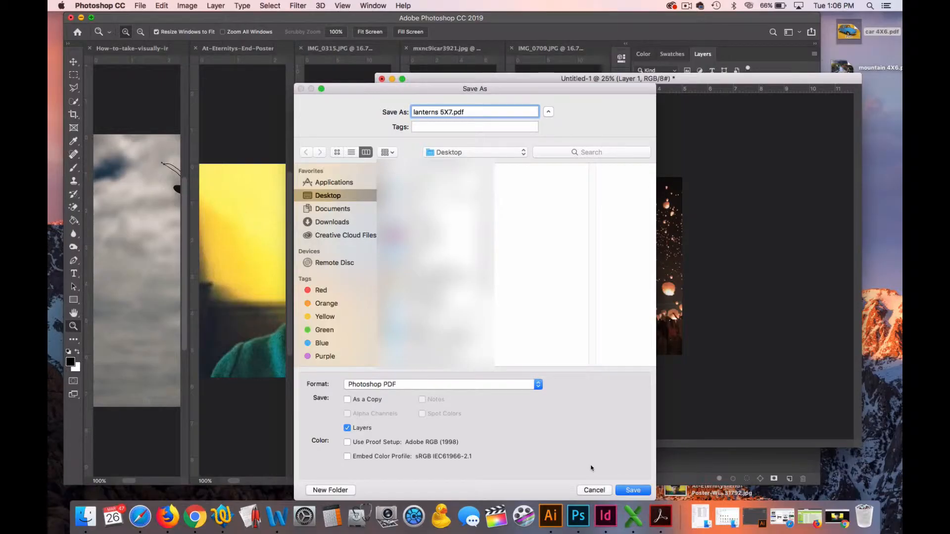
left_click(633, 491)
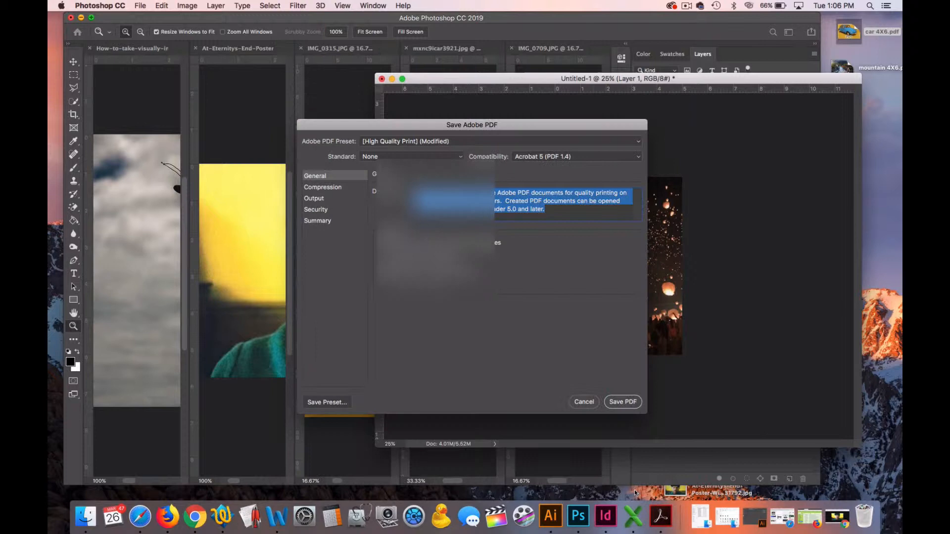
left_click(623, 402)
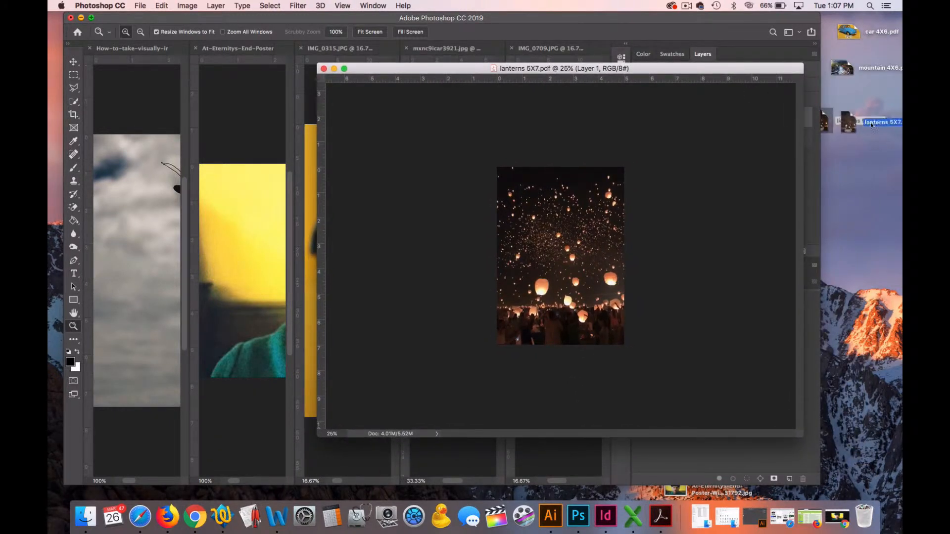
left_click(849, 121)
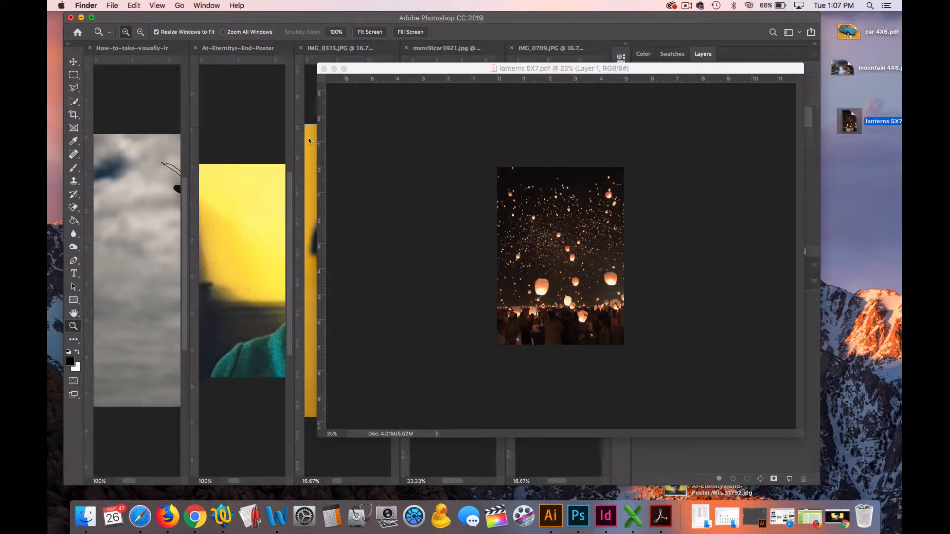
left_click(166, 86)
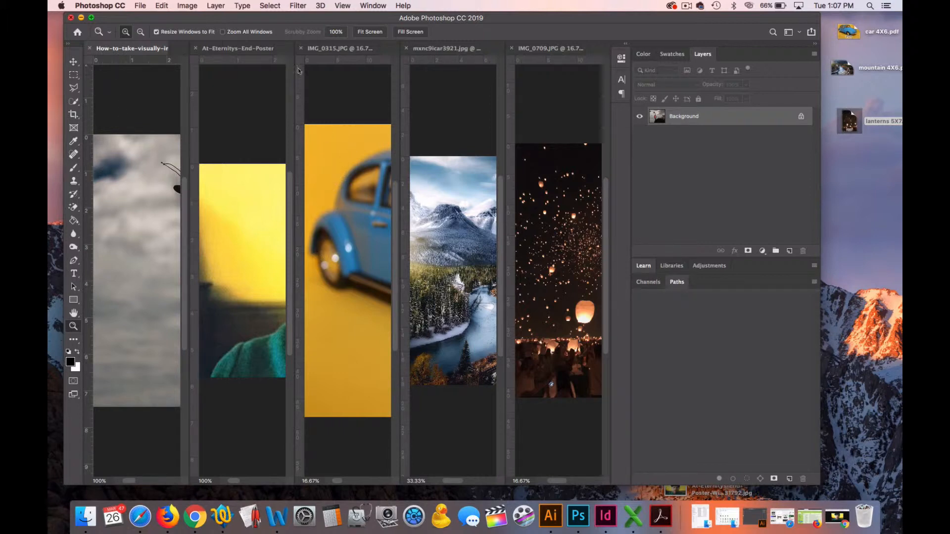
Step: Select the entire car photo in IMG_0315.JPG and tile all open documents vertically
left_click(337, 49)
key("super+a")
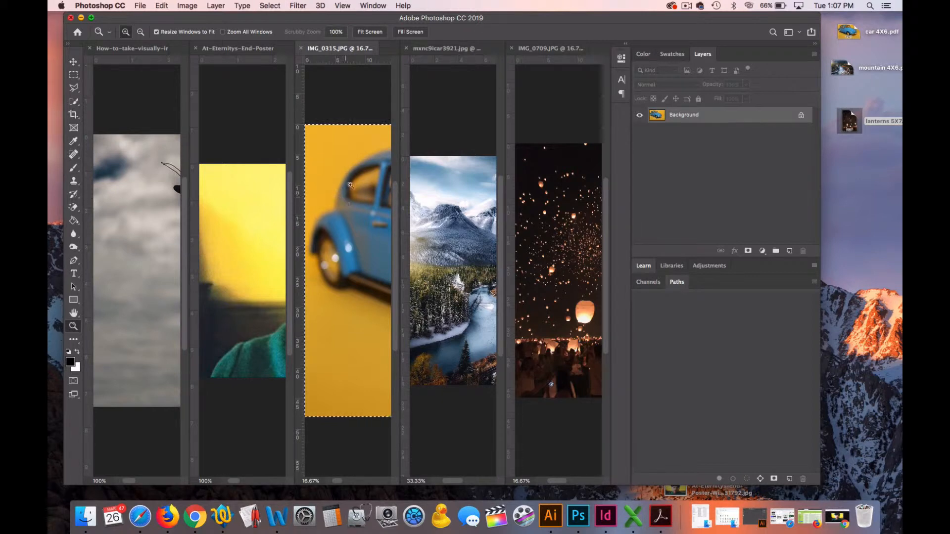
left_click(373, 5)
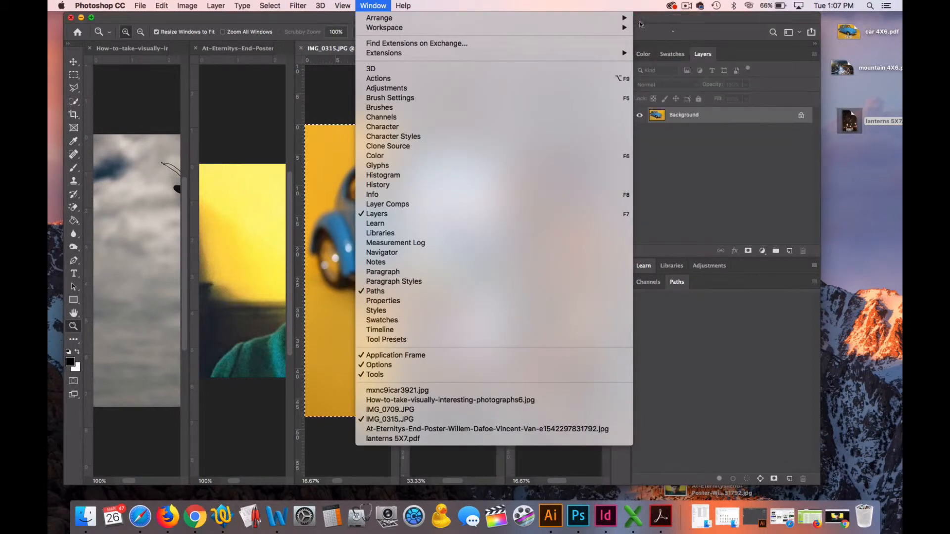
mouse_move(624, 17)
left_click(678, 15)
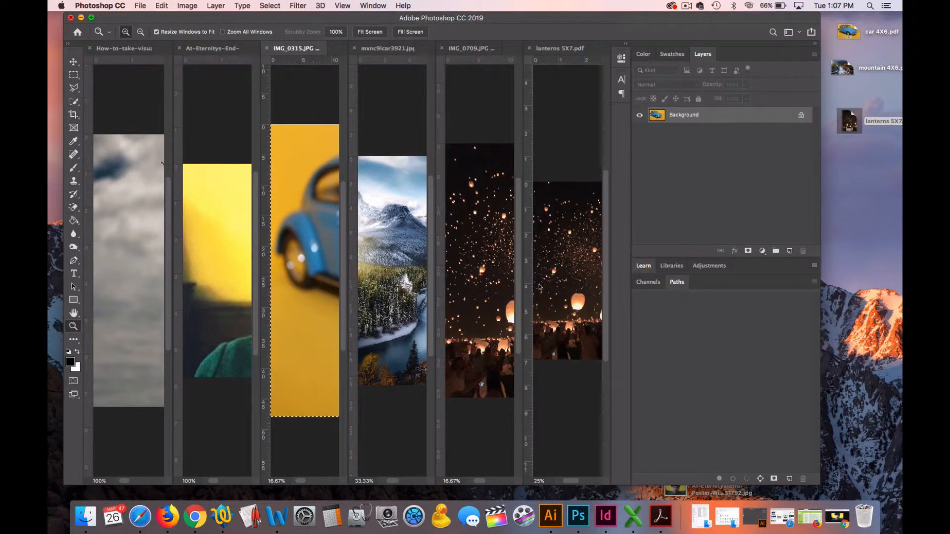
Step: Float the lanterns 5X7 document, paste the copied car photo, and scale it to about 42.5% with Free Transform so the car fills the canvas
left_click_drag(554, 48, 360, 115)
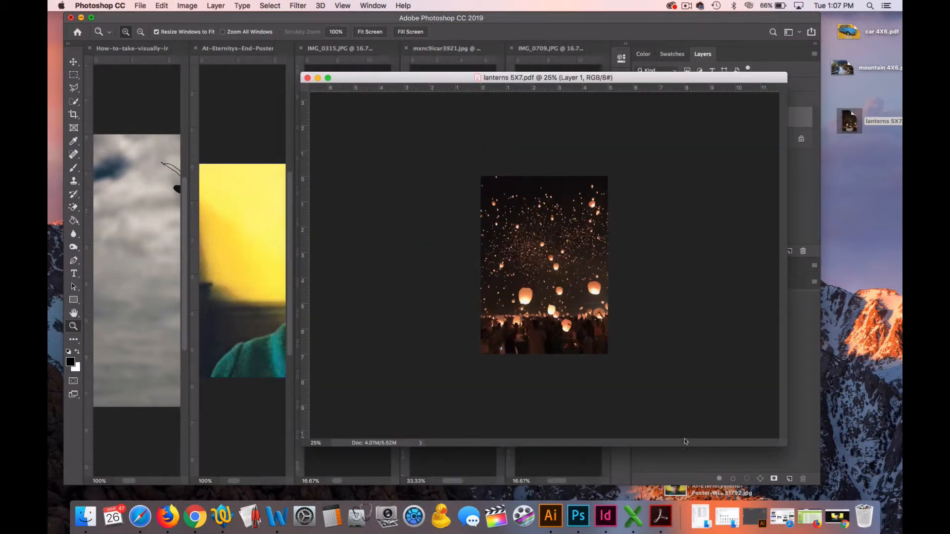
key("super+v")
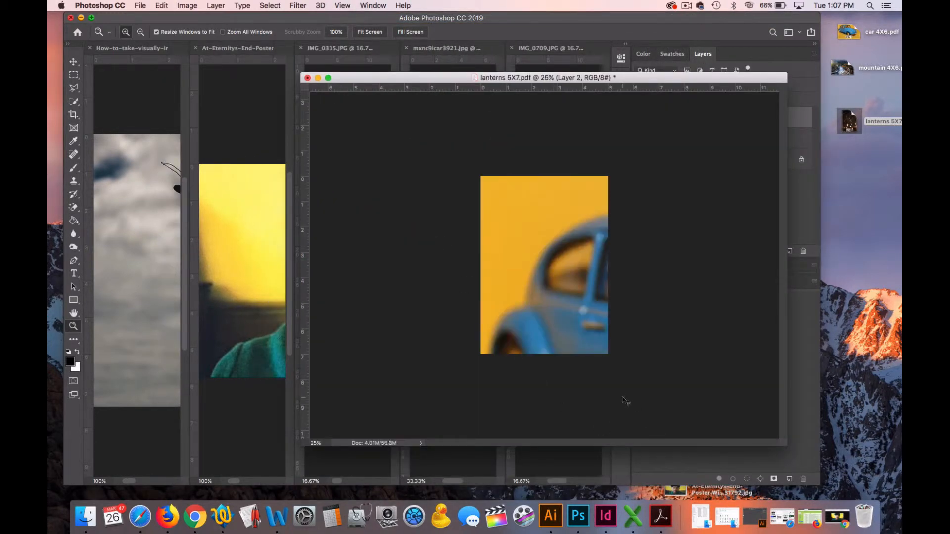
key("super+t")
left_click_drag(578, 295, 526, 260)
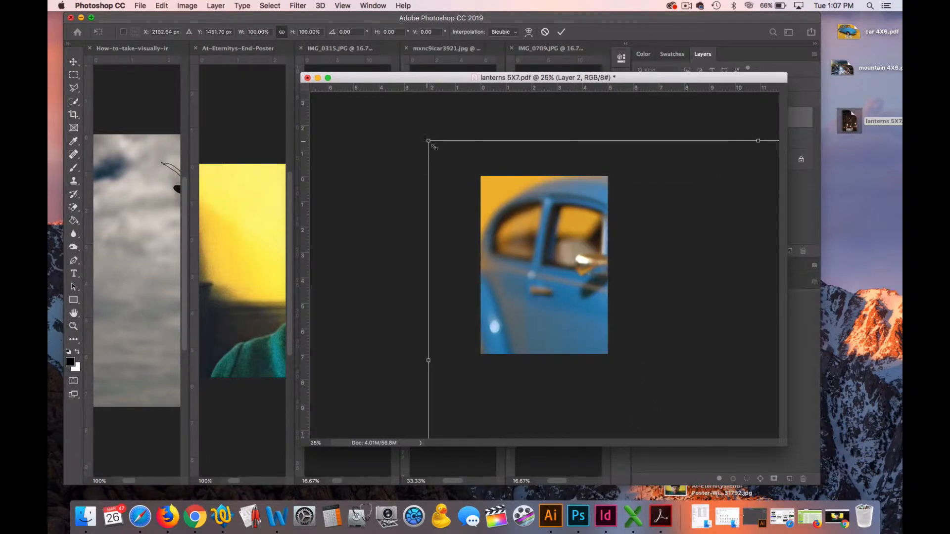
left_click_drag(434, 146, 643, 292)
left_click_drag(702, 363, 472, 253)
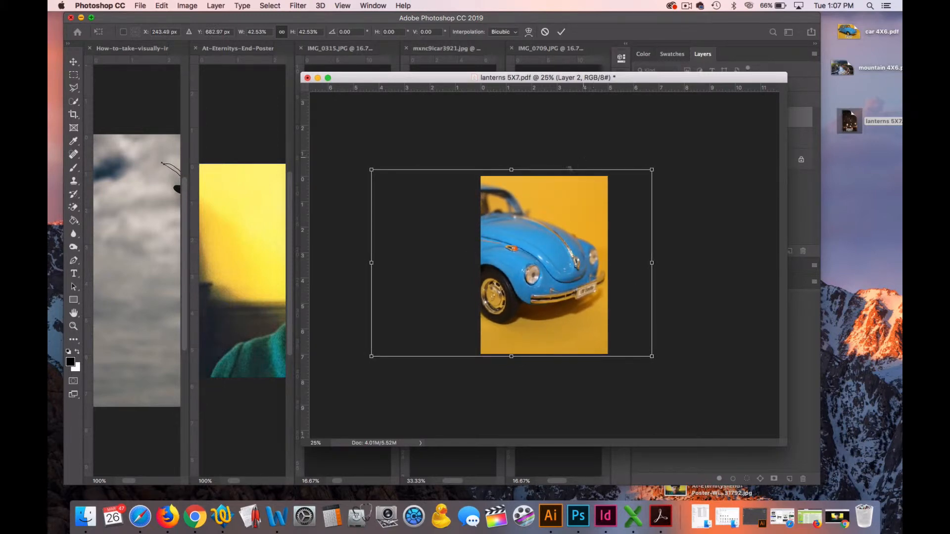
key("z")
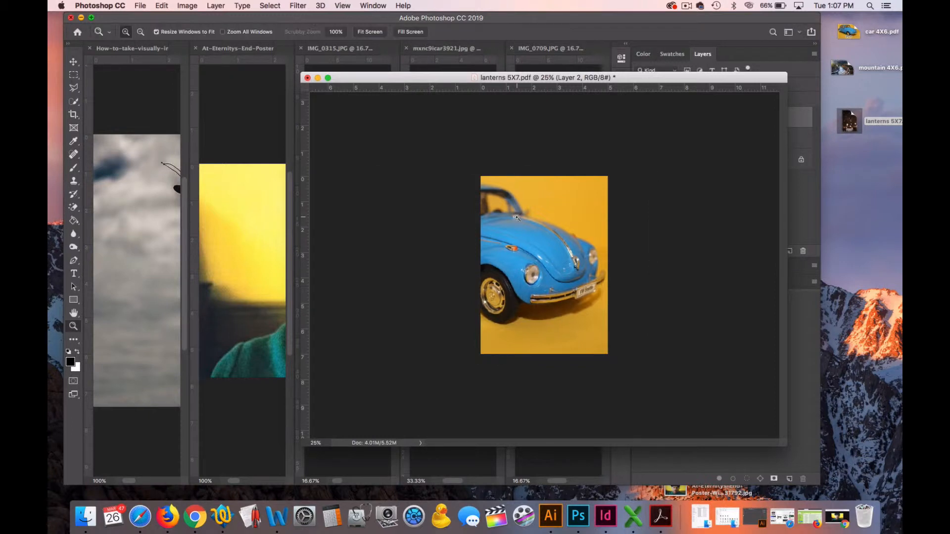
Step: Save the document as a Photoshop PDF named "car 5X7" on the Desktop, place its icon clear of the window, and return to Photoshop
left_click(140, 5)
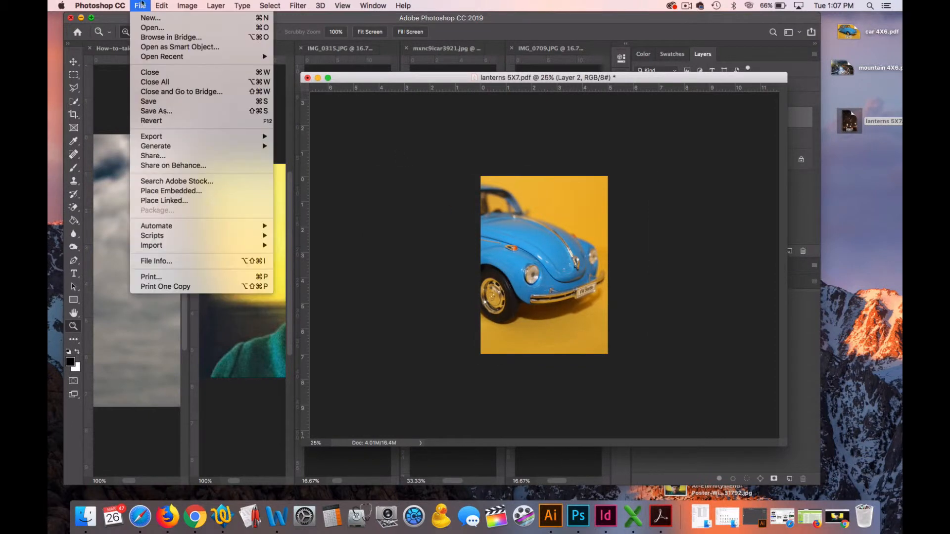
left_click(177, 111)
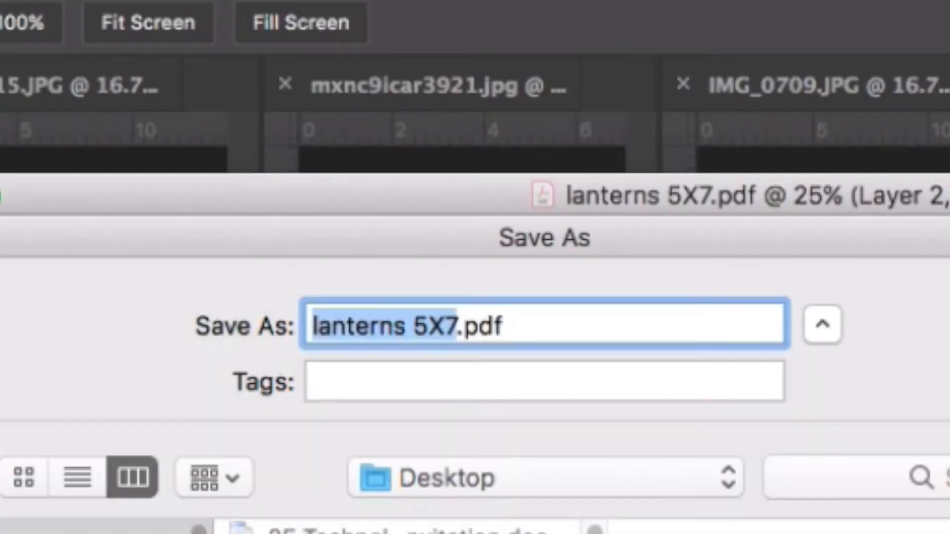
double_click(356, 325)
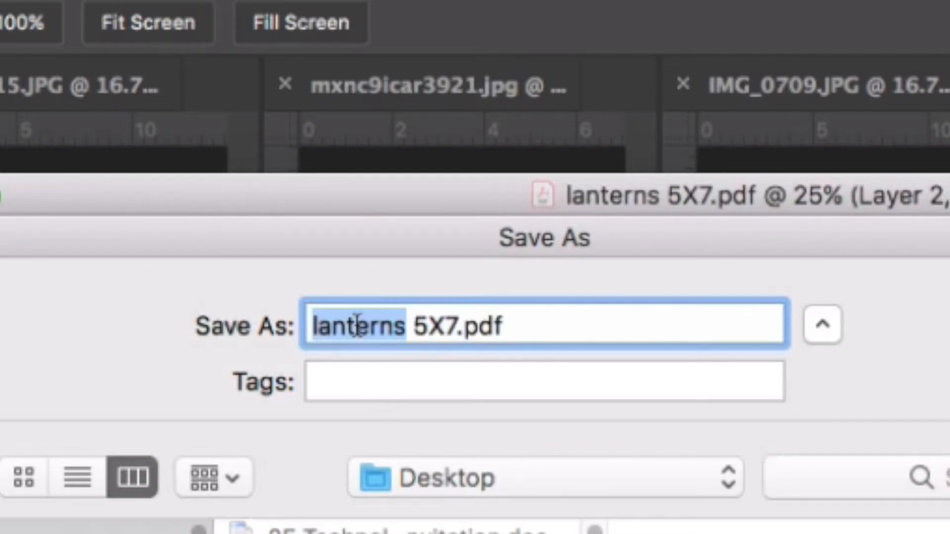
type("car")
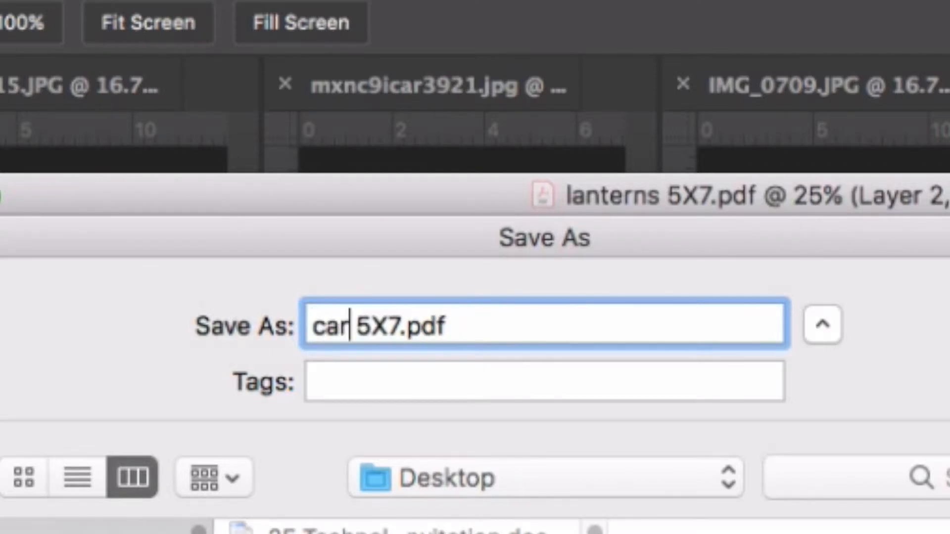
key("Return")
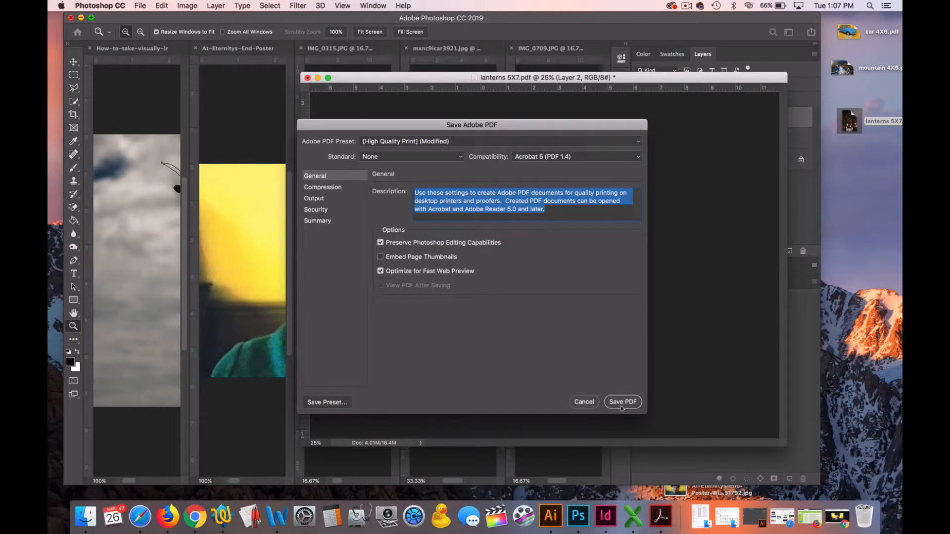
left_click(622, 401)
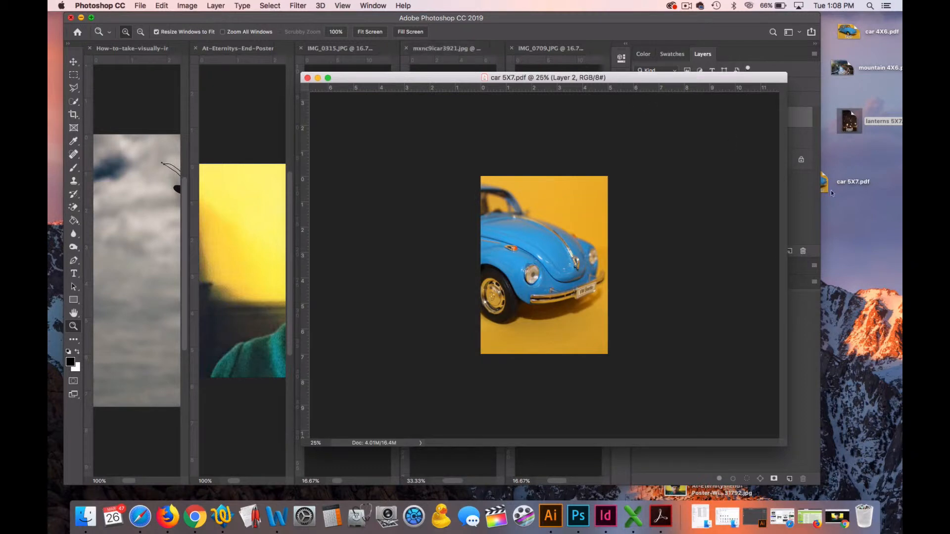
left_click_drag(828, 192, 859, 170)
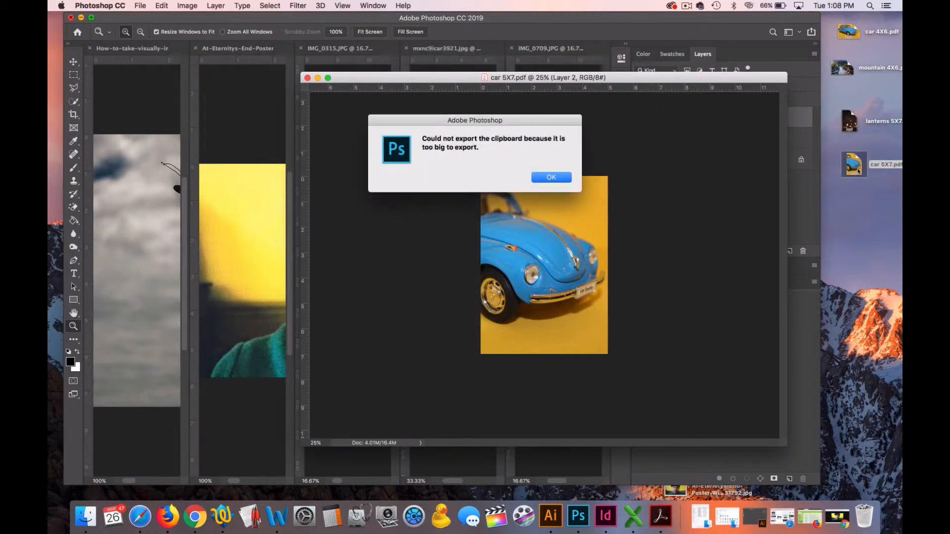
left_click(543, 178)
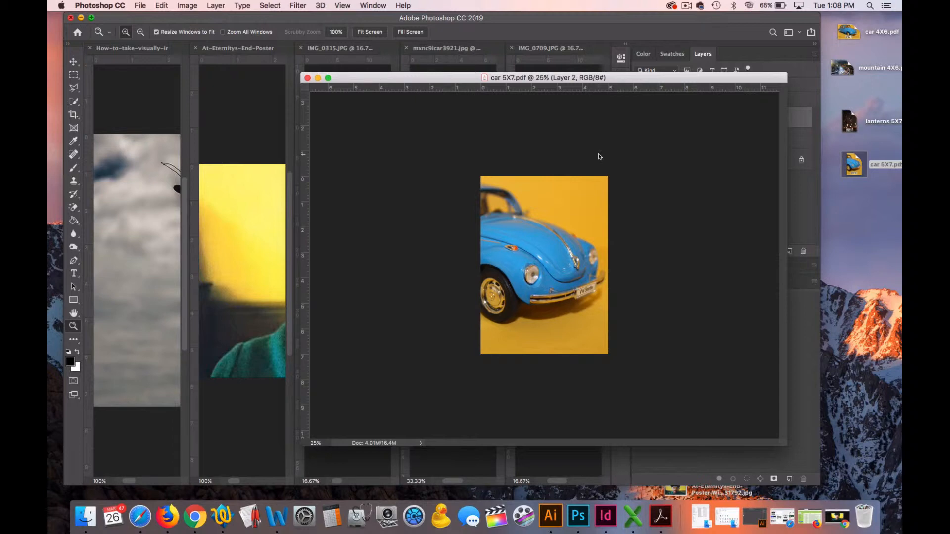
Step: Close the car 5X7 document and all the open source photos
left_click(307, 78)
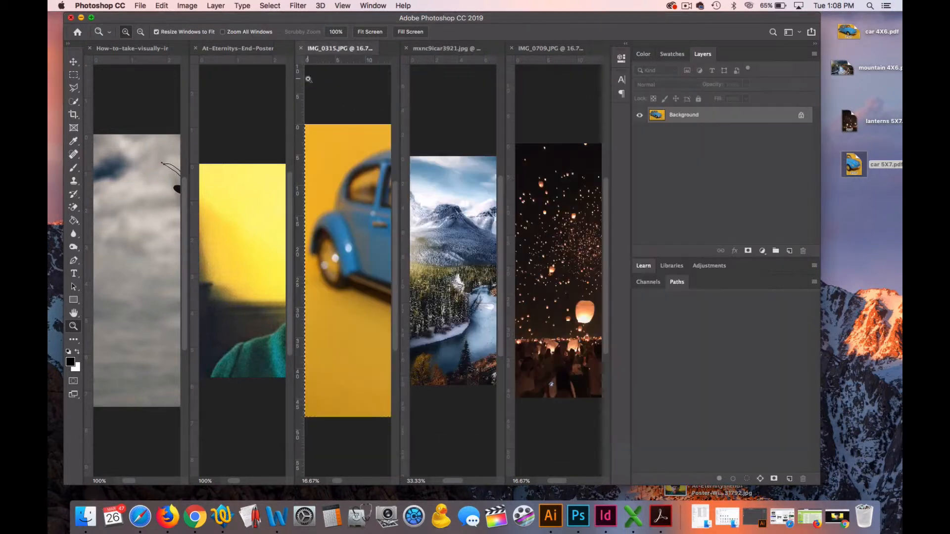
left_click(512, 48)
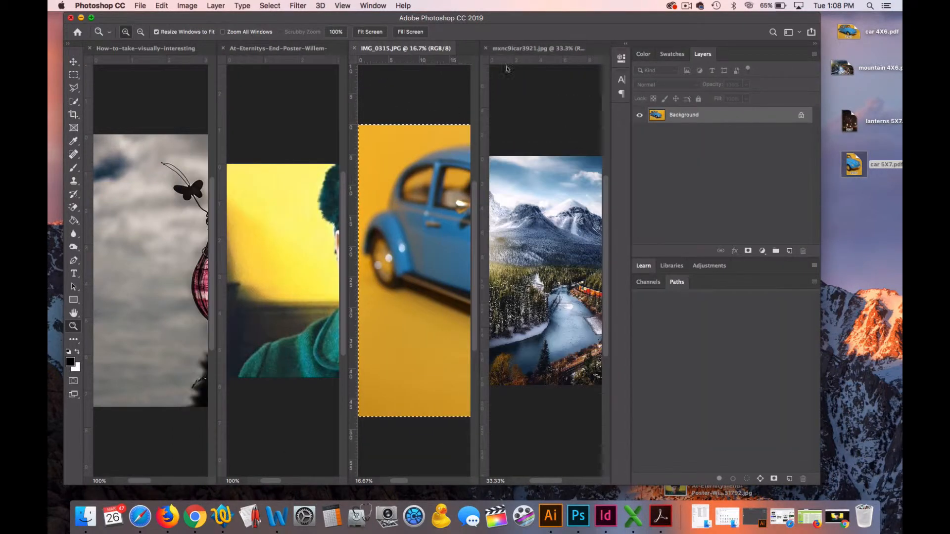
left_click(485, 48)
left_click(440, 48)
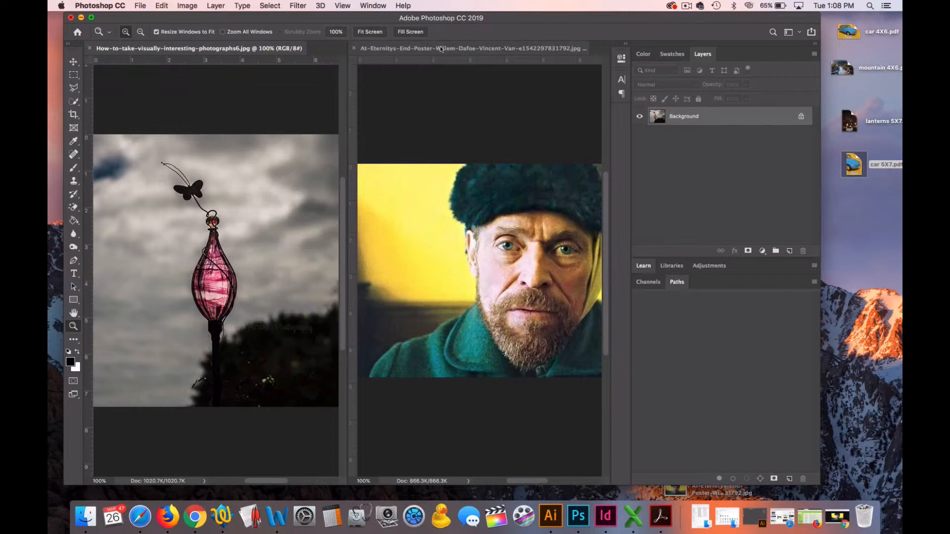
left_click(354, 48)
left_click(90, 49)
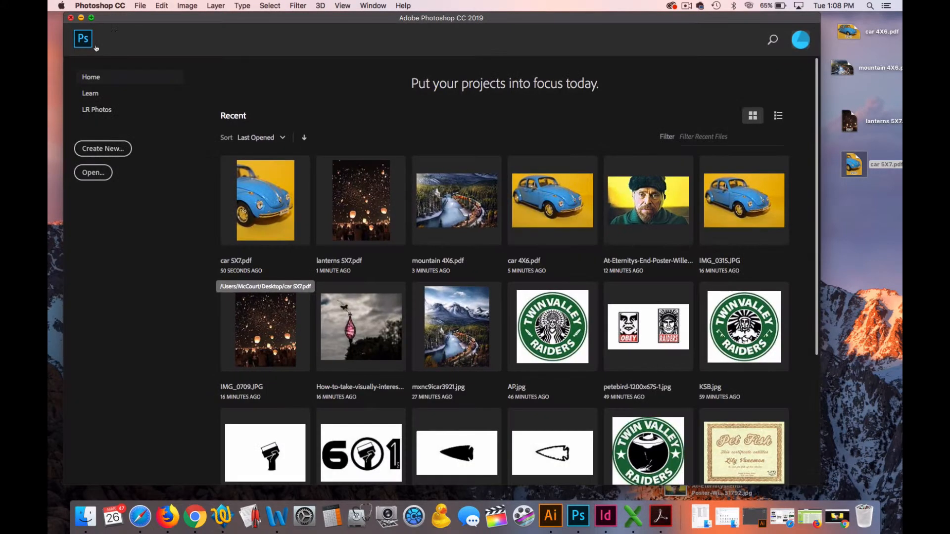
Step: Create a blank document 8.5 inches wide and 11 inches high at 200 pixels/inch with a white background
left_click(140, 5)
left_click(142, 17)
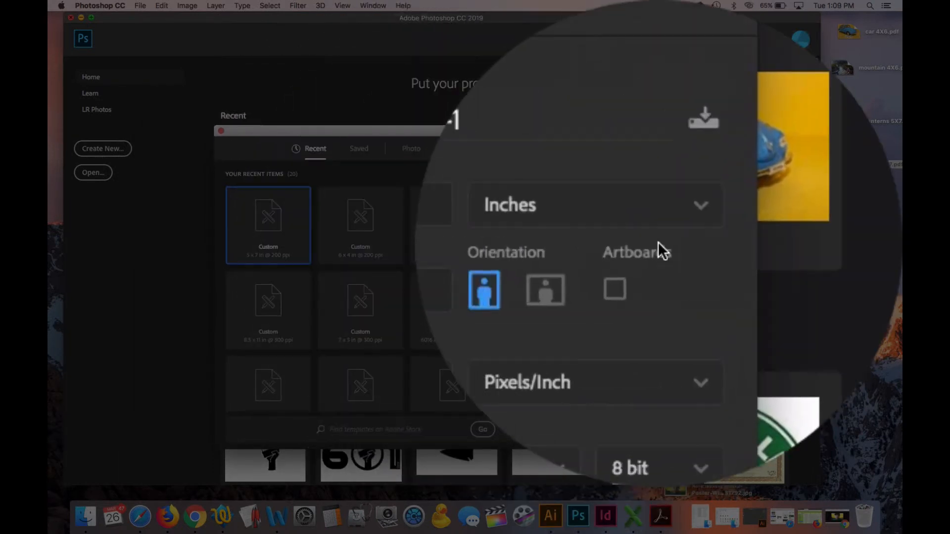
left_click(659, 251)
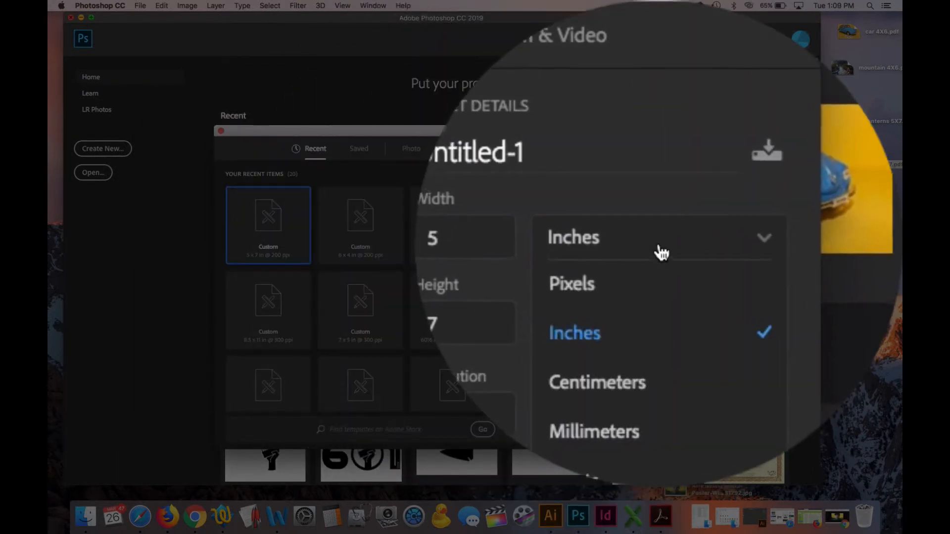
left_click(662, 252)
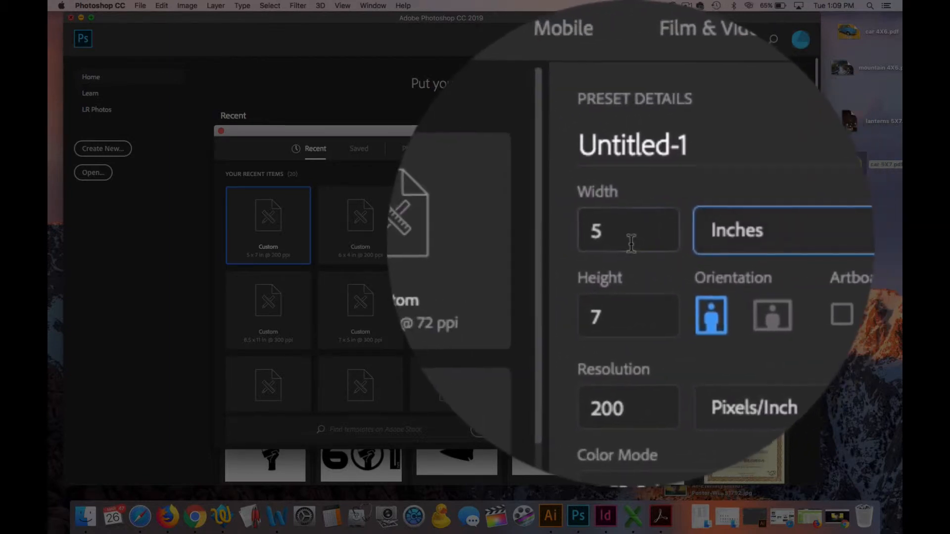
left_click(631, 242)
type("8.5")
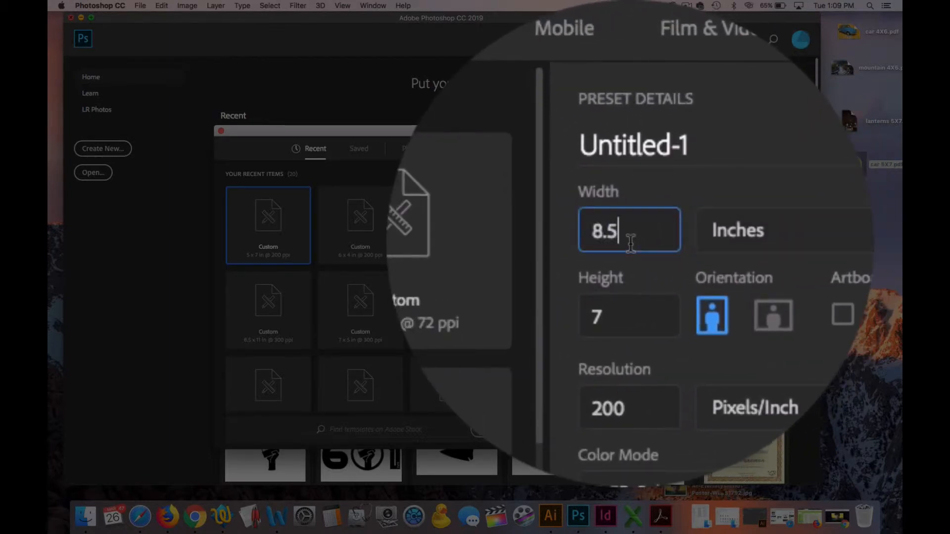
left_click(627, 250)
type("11")
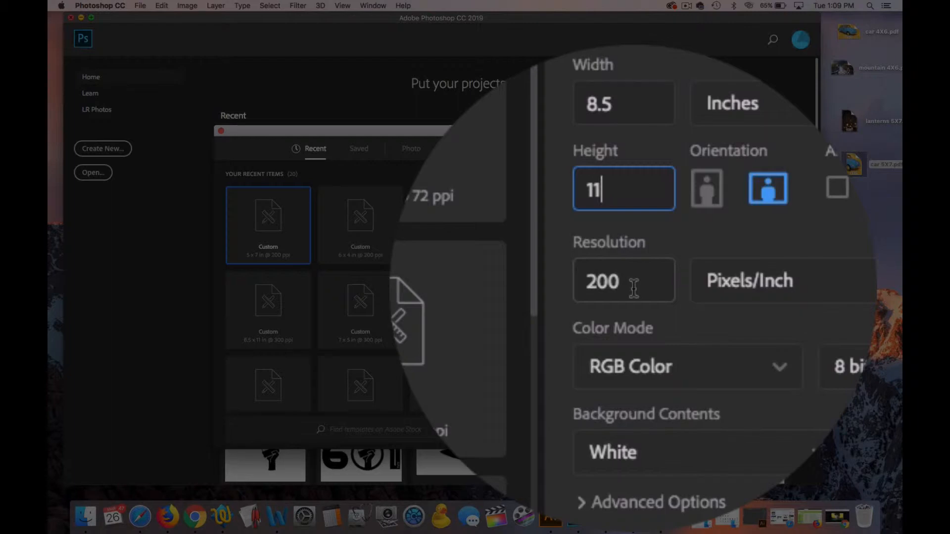
left_click(737, 432)
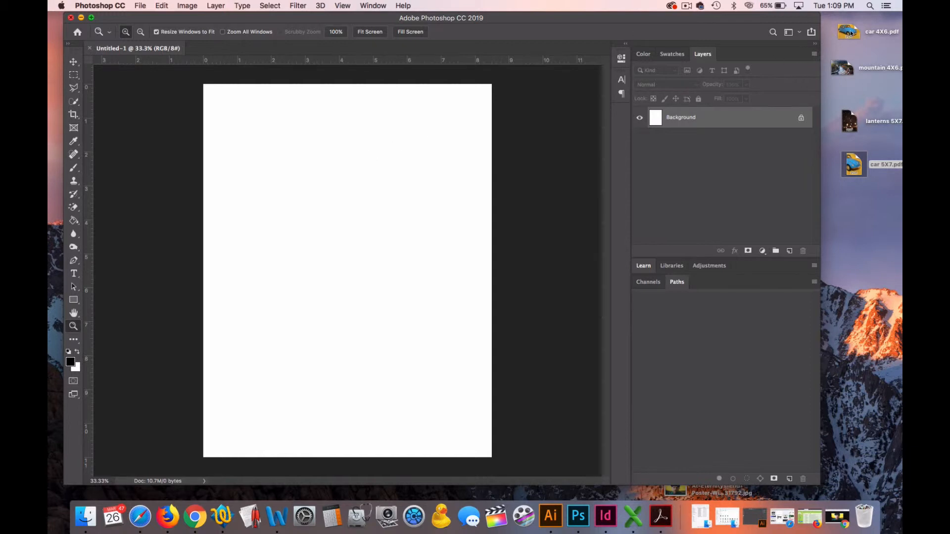
Step: Place car 4X6.pdf from the Desktop on the blank page at full size and move it to the upper half
left_click_drag(849, 33, 348, 159)
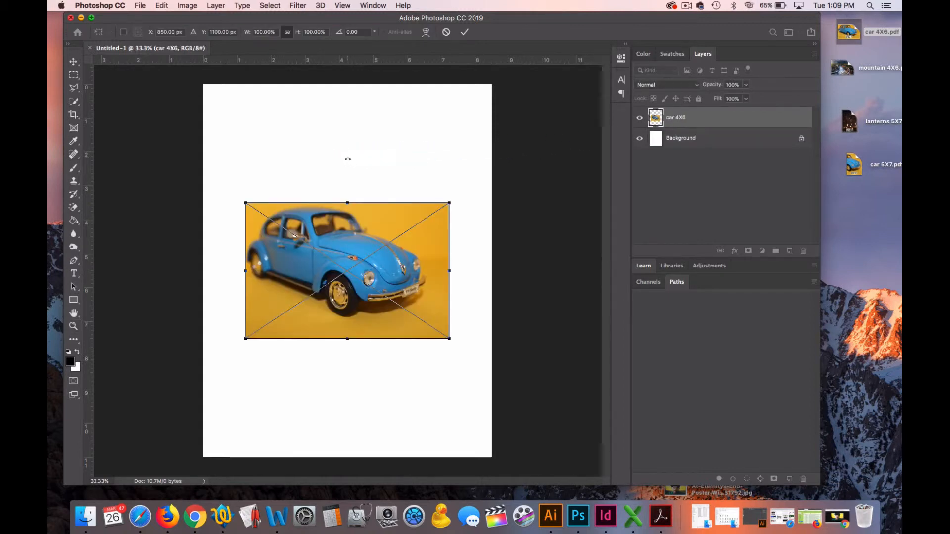
left_click(73, 63)
left_click_drag(343, 255, 347, 161)
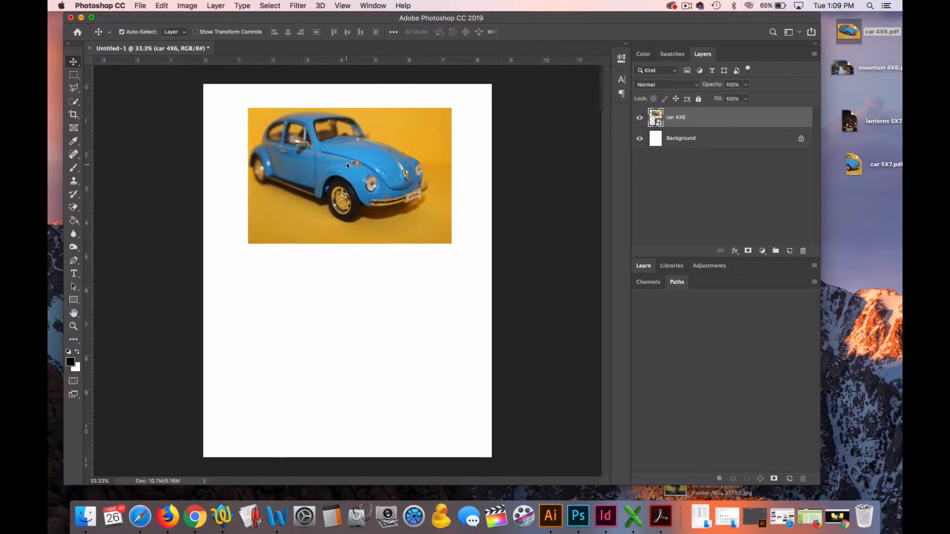
Step: Place mountain 4X6.pdf from the Desktop below the car photo and adjust both photos so they line up with even spacing
left_click_drag(839, 72, 366, 342)
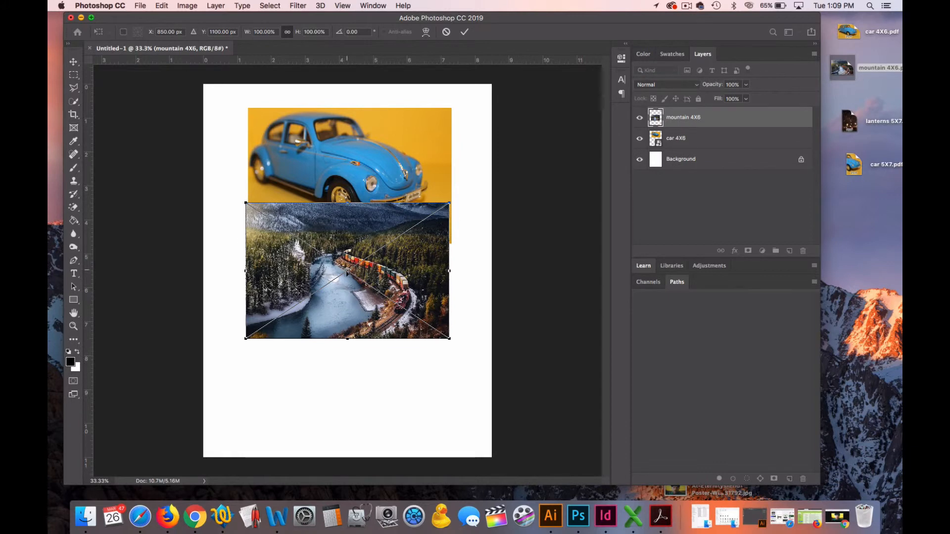
left_click_drag(348, 274, 354, 352)
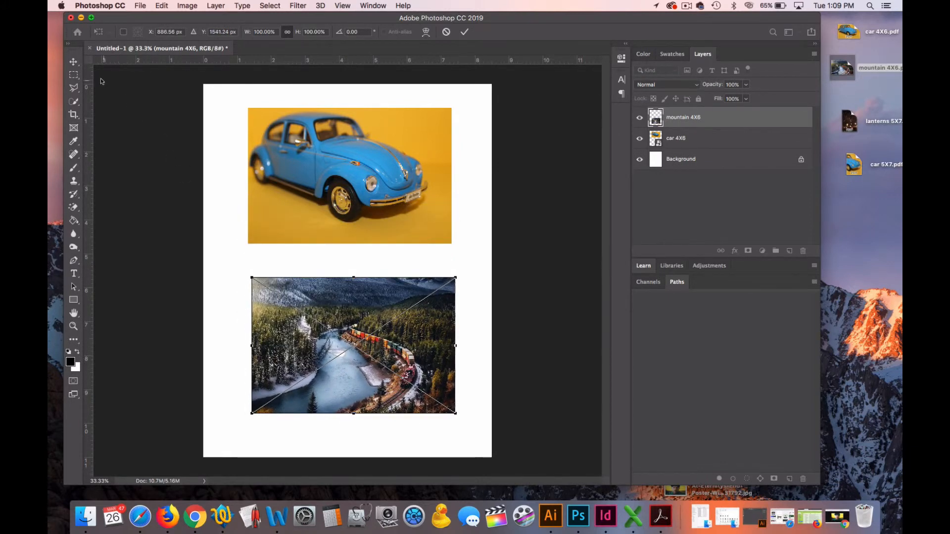
left_click(77, 65)
left_click_drag(428, 367, 424, 361)
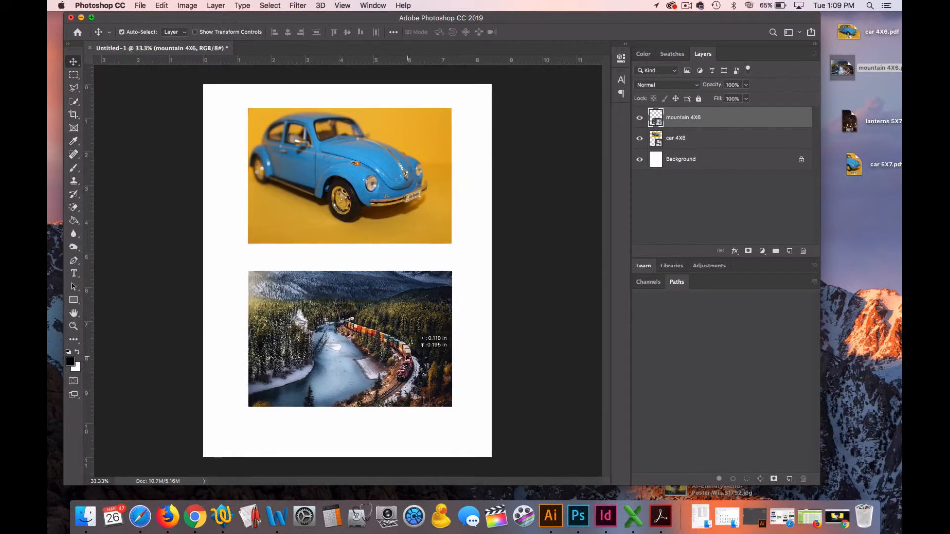
left_click_drag(382, 166, 384, 175)
left_click_drag(387, 294, 387, 299)
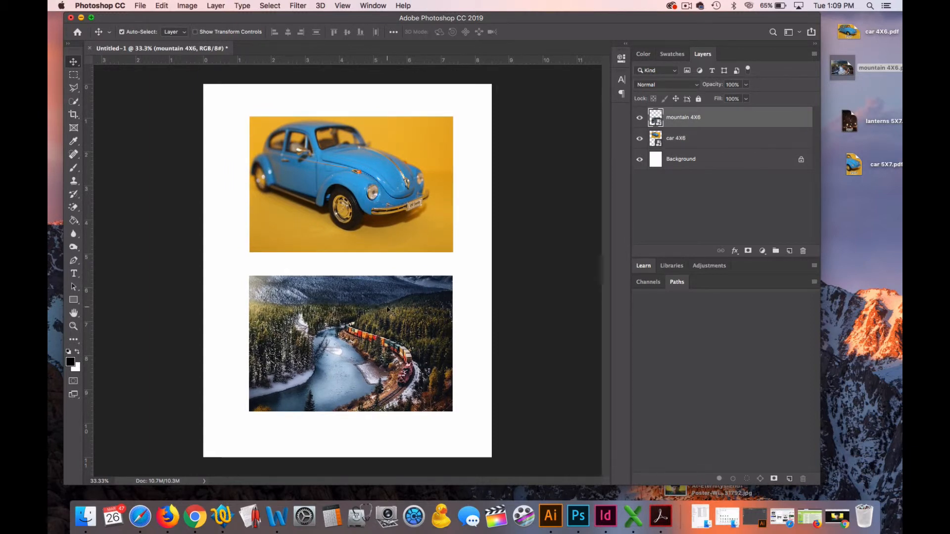
Step: Save the finished page to the Desktop as a Photoshop PDF named car and mounting 8.5 X 11
left_click(134, 5)
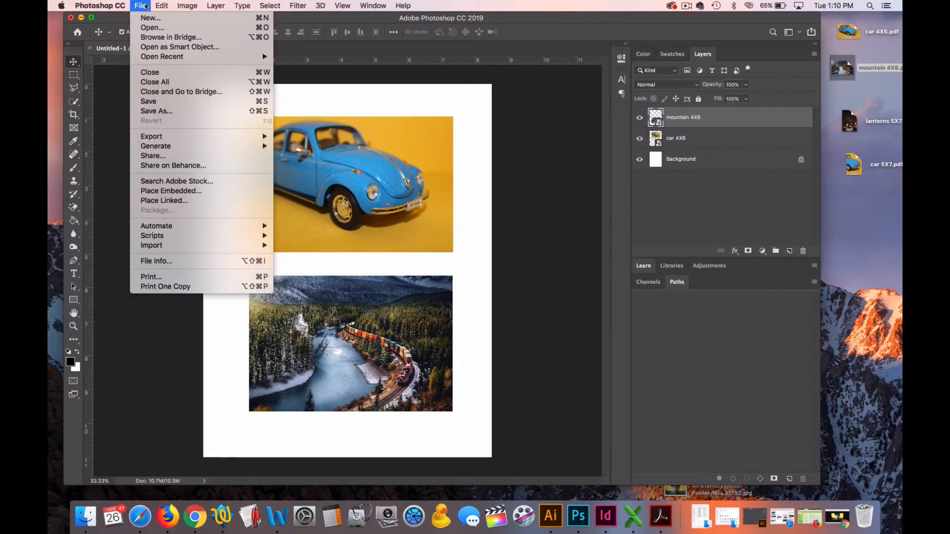
left_click(141, 6)
left_click(148, 4)
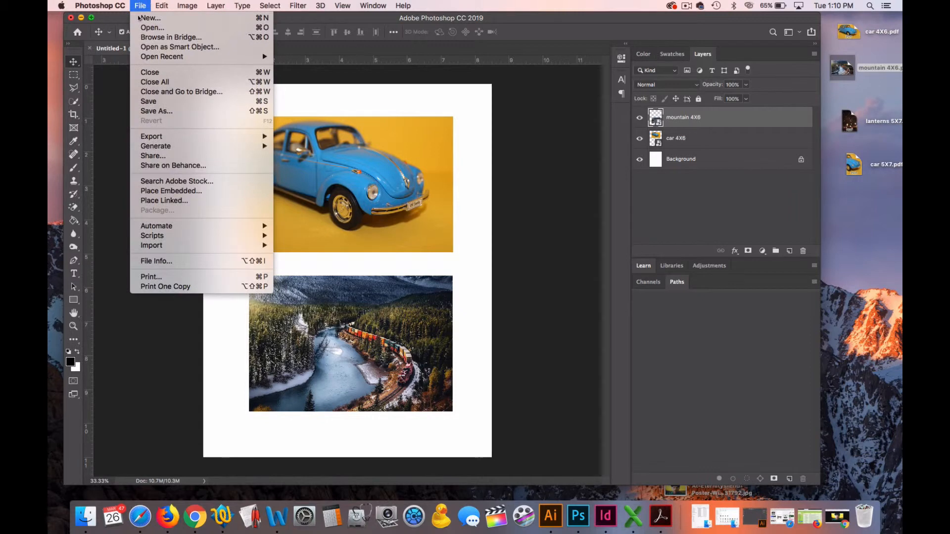
left_click(168, 110)
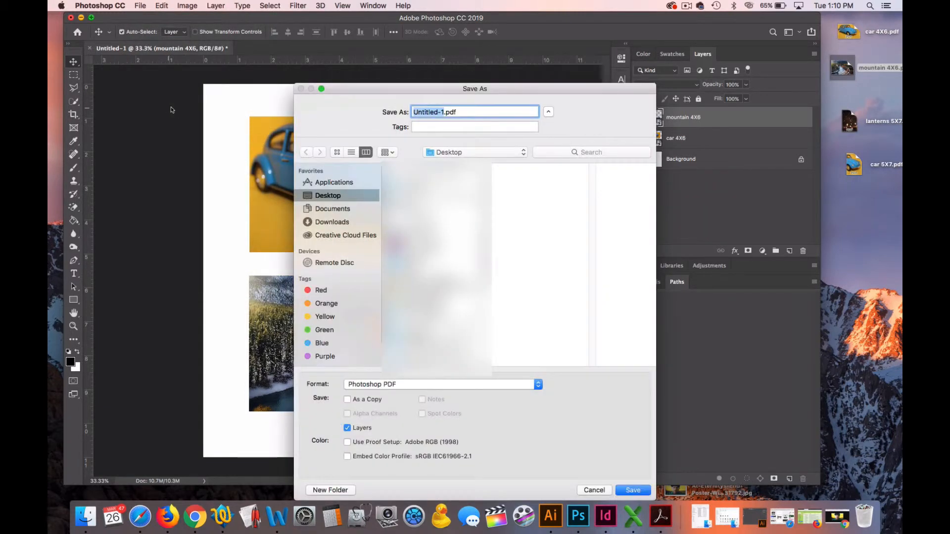
type("car and mo")
type("unting 8")
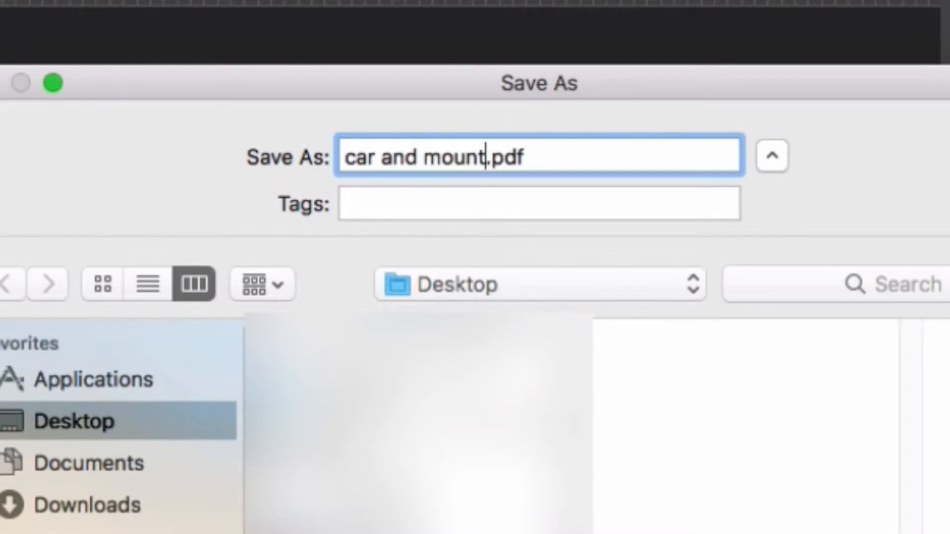
type(".5")
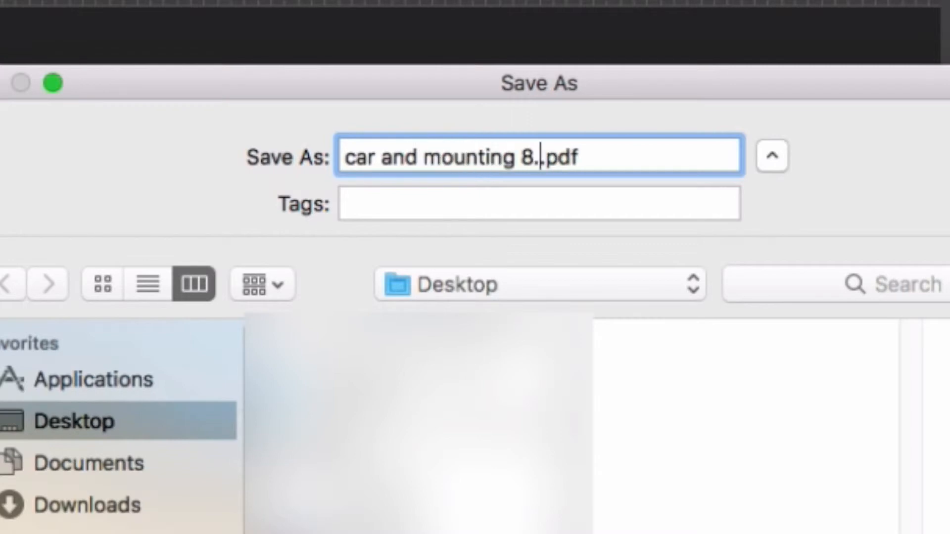
type(" X 11")
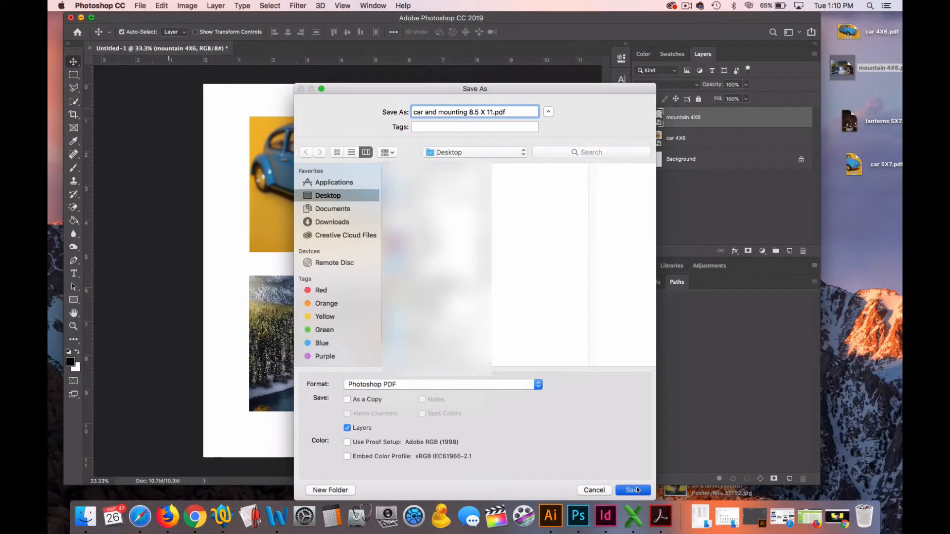
left_click(635, 490)
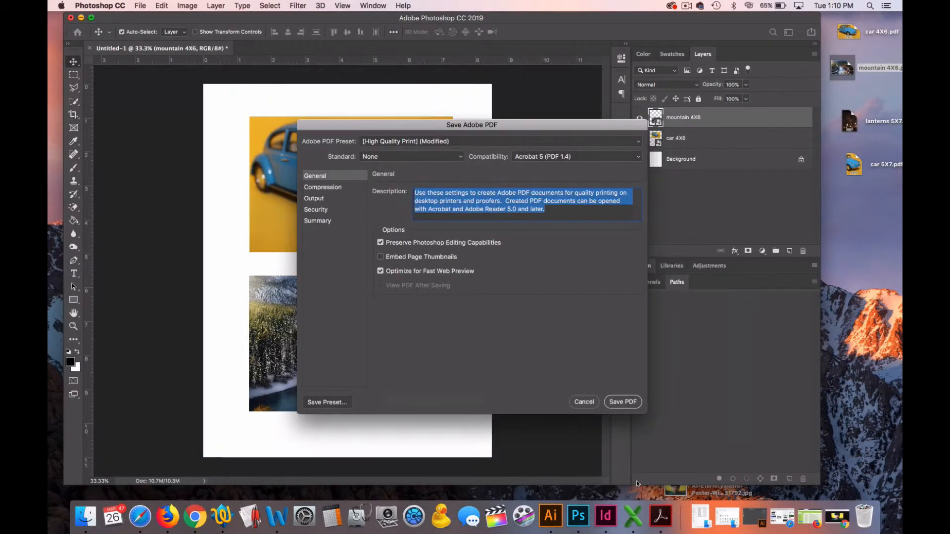
left_click(626, 402)
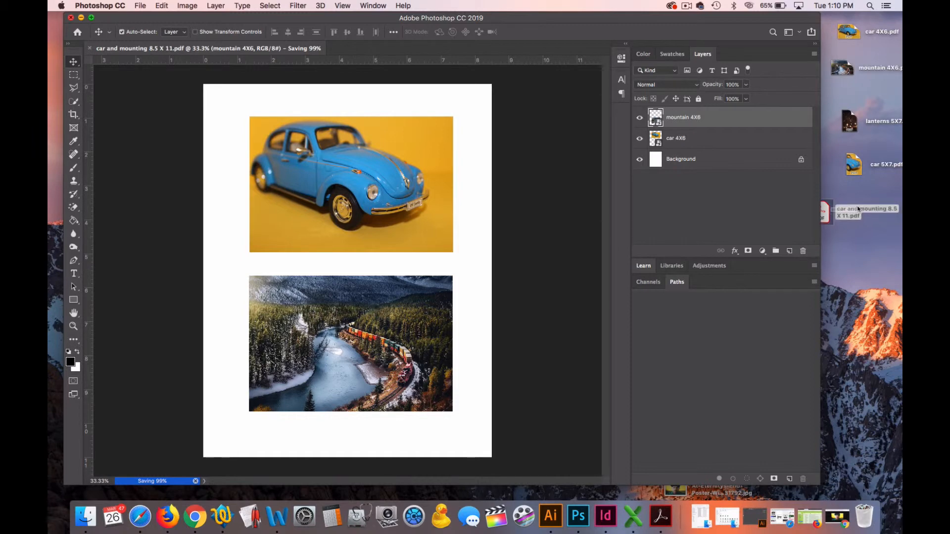
Step: Line up the car and mounting 8.5 X 11.pdf file on the Desktop below car 5X7.pdf
left_click(832, 213)
mouse_move(831, 212)
left_mouse_down()
mouse_move(860, 201)
mouse_move(831, 207)
mouse_move(842, 211)
left_mouse_up()
left_click(857, 225)
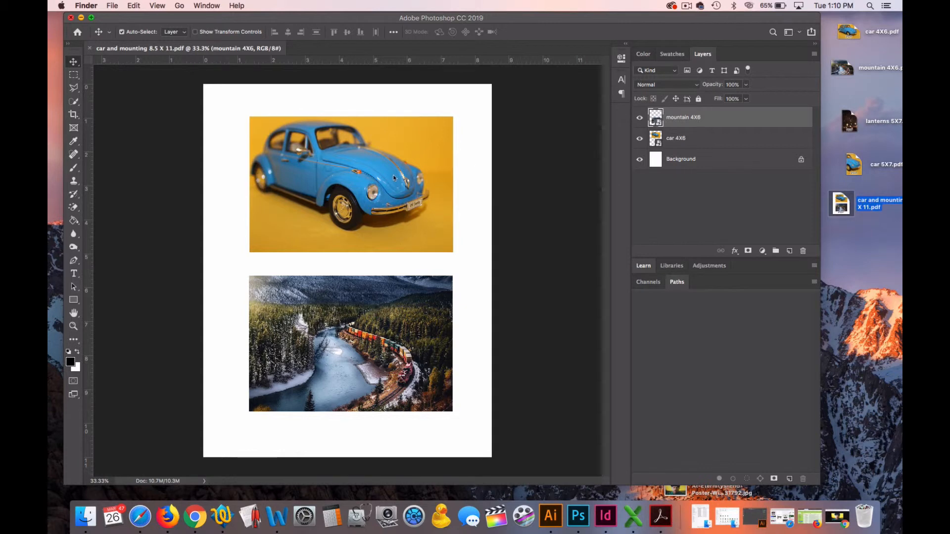
Step: Delete both photo layers from the page and close the document without saving the changes
left_click(541, 204)
key("BackSpace")
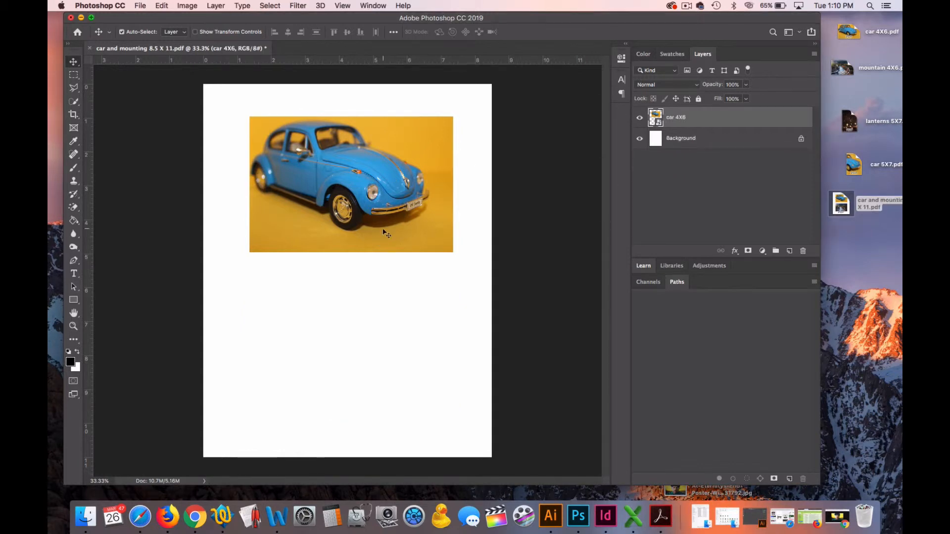
key("BackSpace")
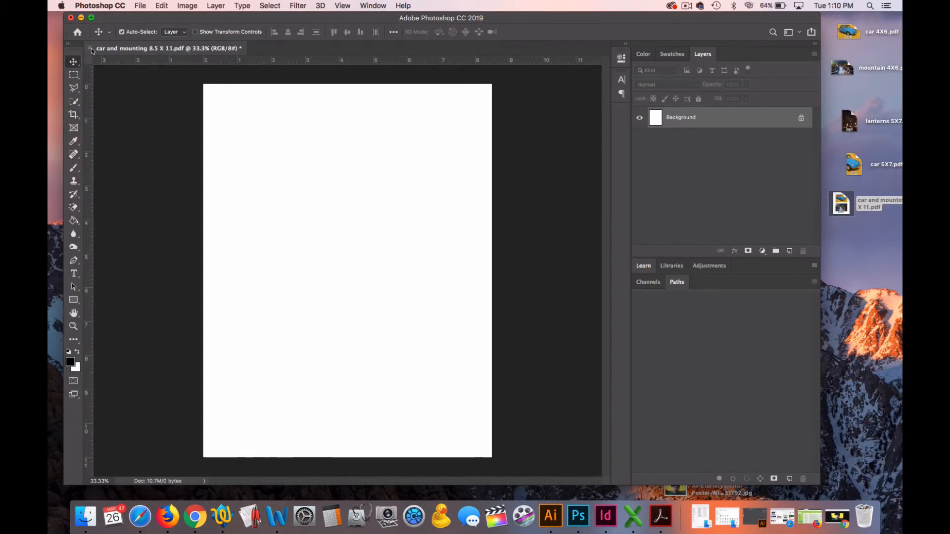
left_click(90, 48)
left_click(426, 176)
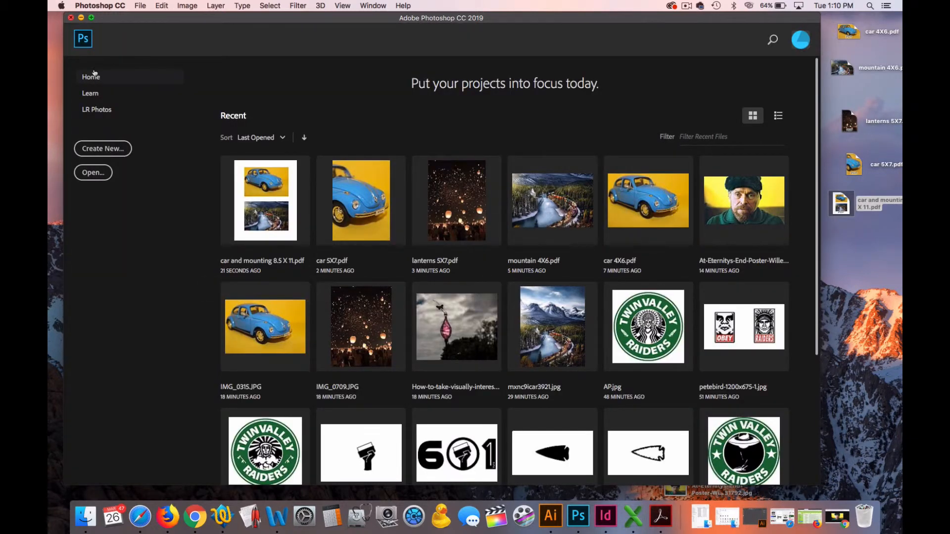
Step: Create a blank 8.5 x 11 inch portrait document at 200 pixels/inch with a white background
left_click(139, 6)
left_click(145, 19)
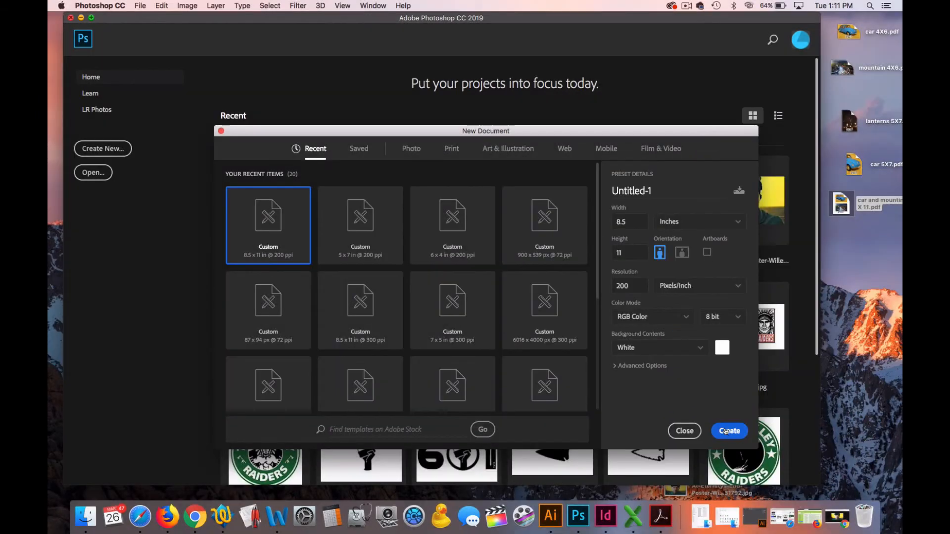
left_click(727, 431)
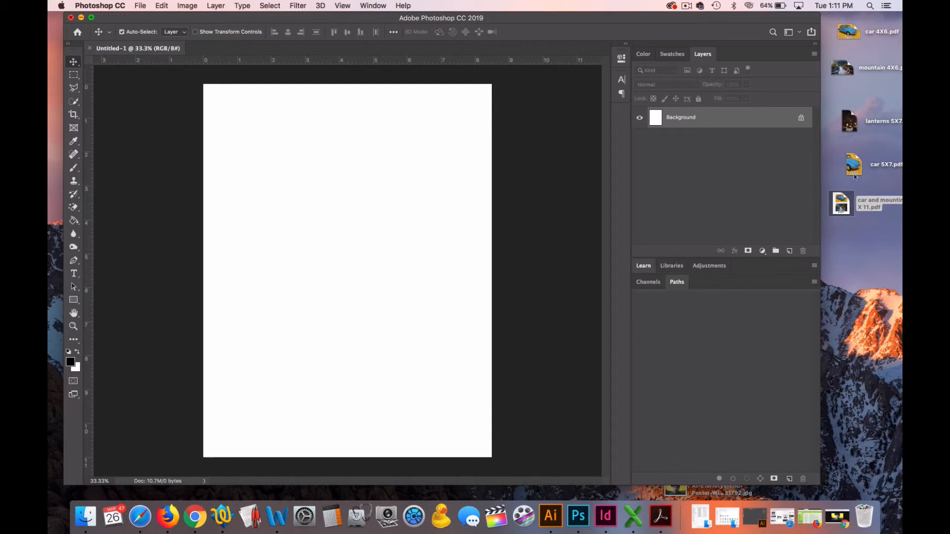
Step: Place car 5X7.pdf from the Desktop on the blank page at full size, slightly above the centre
left_click_drag(855, 170, 316, 188)
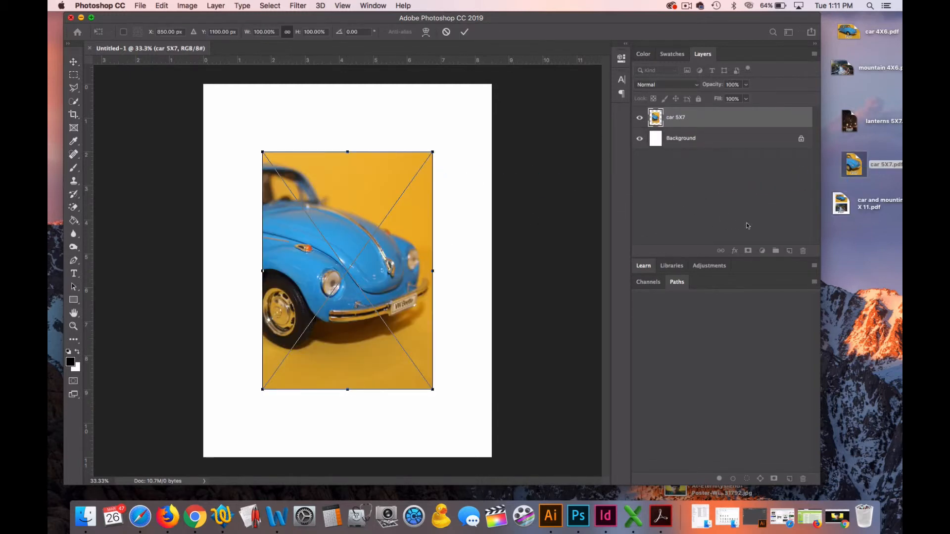
left_click_drag(350, 270, 346, 202)
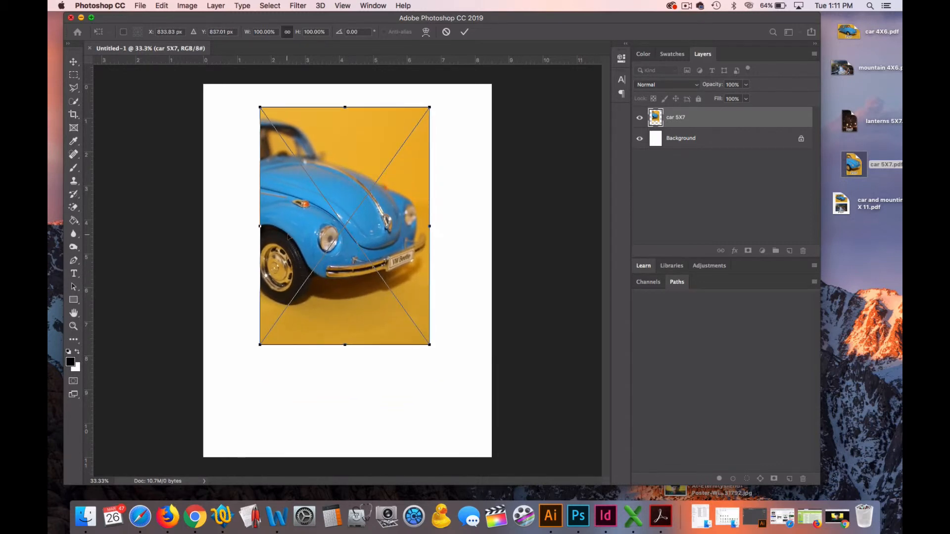
left_click(74, 62)
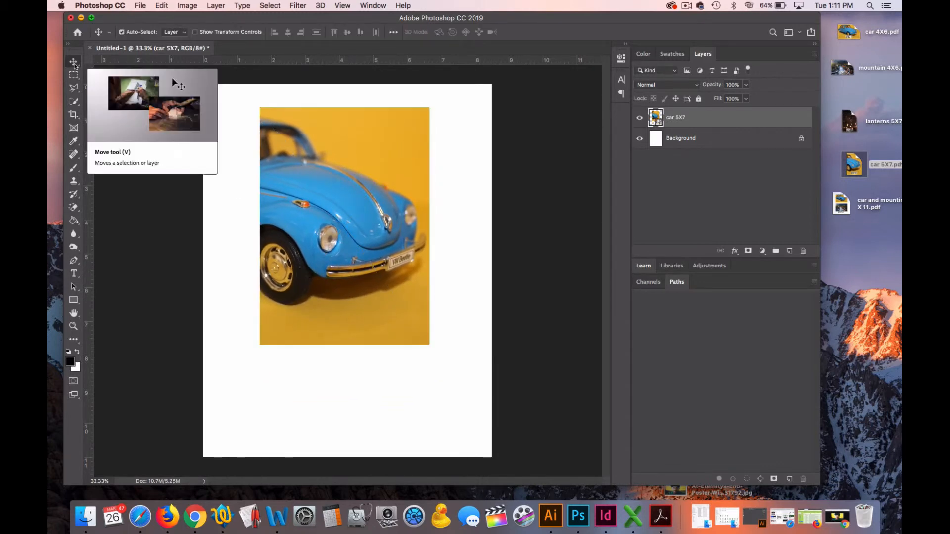
Step: Rotate the car photo about 90 degrees counterclockwise and move it to the upper half of the page
key("super+t")
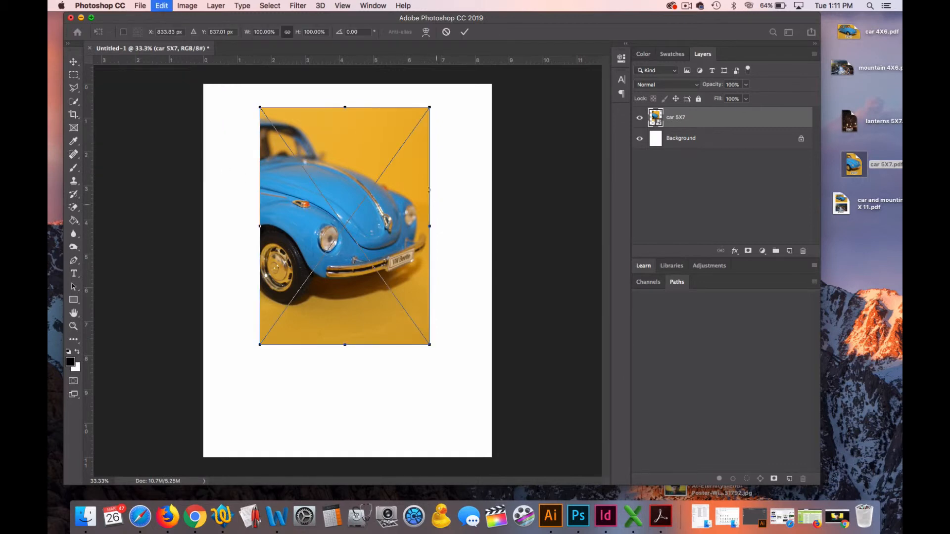
left_click_drag(242, 100, 235, 335)
left_click(74, 61)
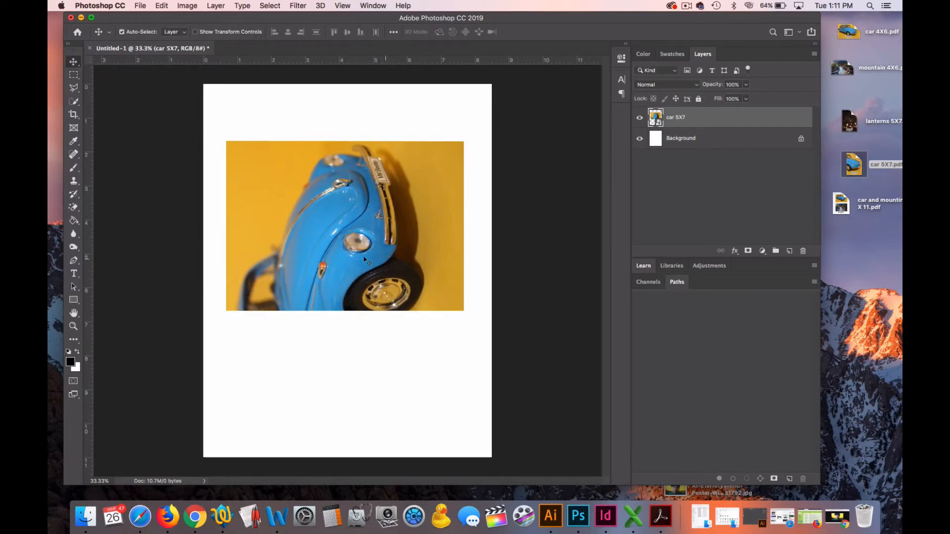
left_click_drag(360, 255, 364, 212)
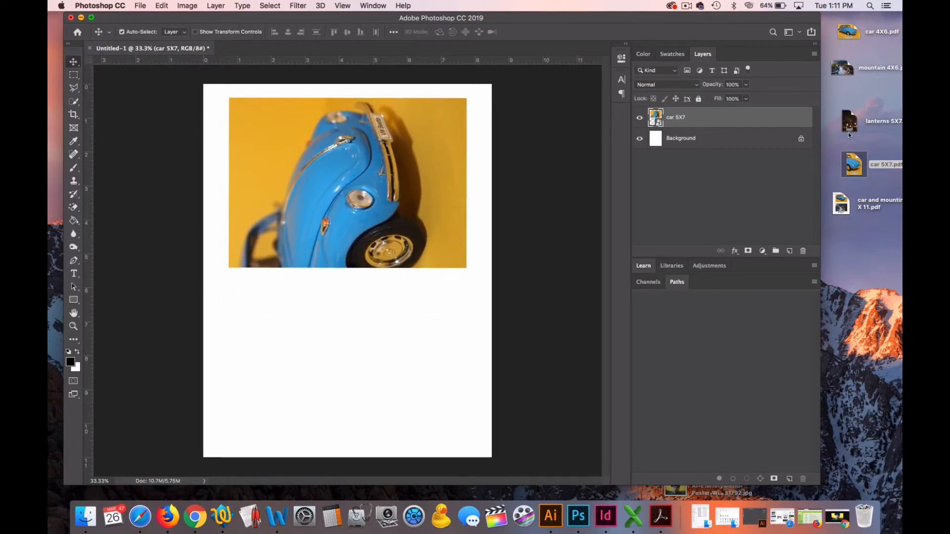
Step: Place lanterns 5X7.pdf from the Desktop, rotated about 90 degrees counterclockwise, directly below the car photo
left_click_drag(848, 126, 378, 320)
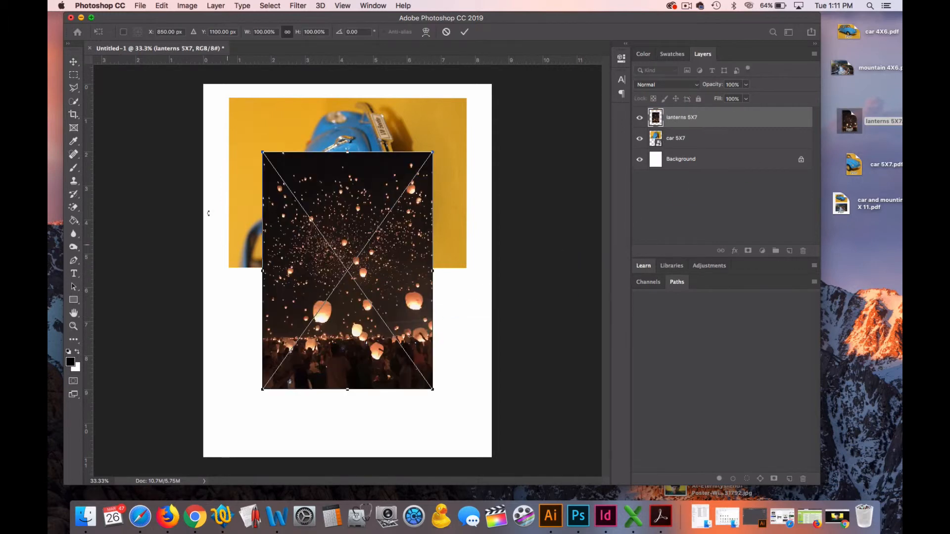
left_click_drag(268, 143, 206, 361)
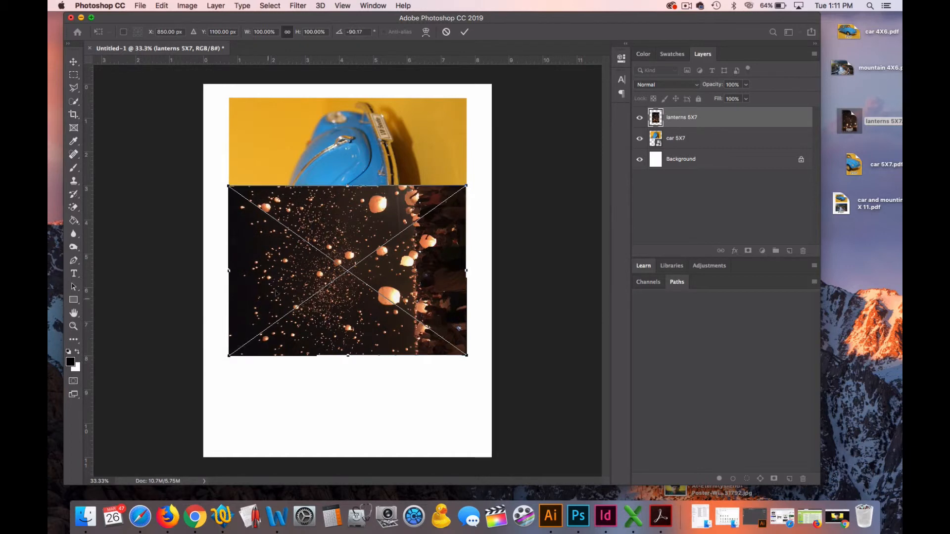
left_click_drag(344, 279, 344, 370)
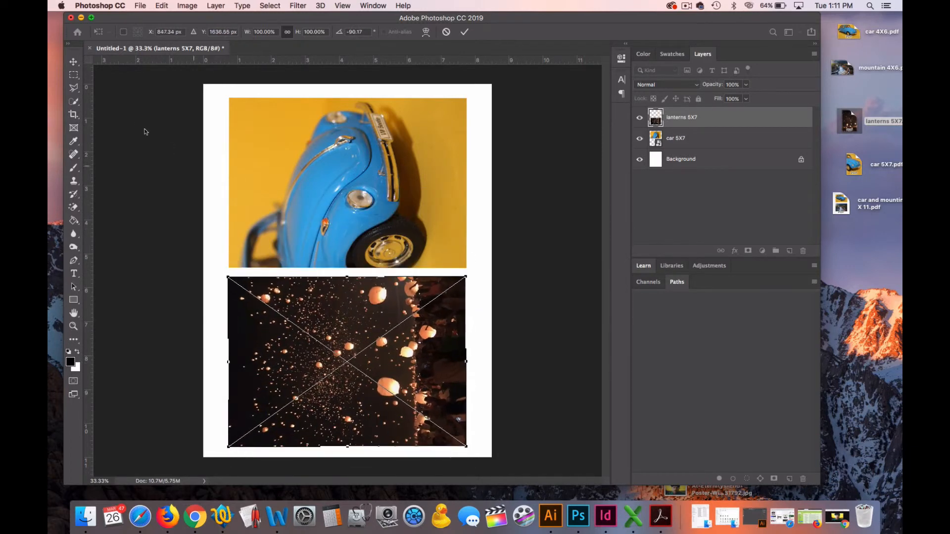
key("Return")
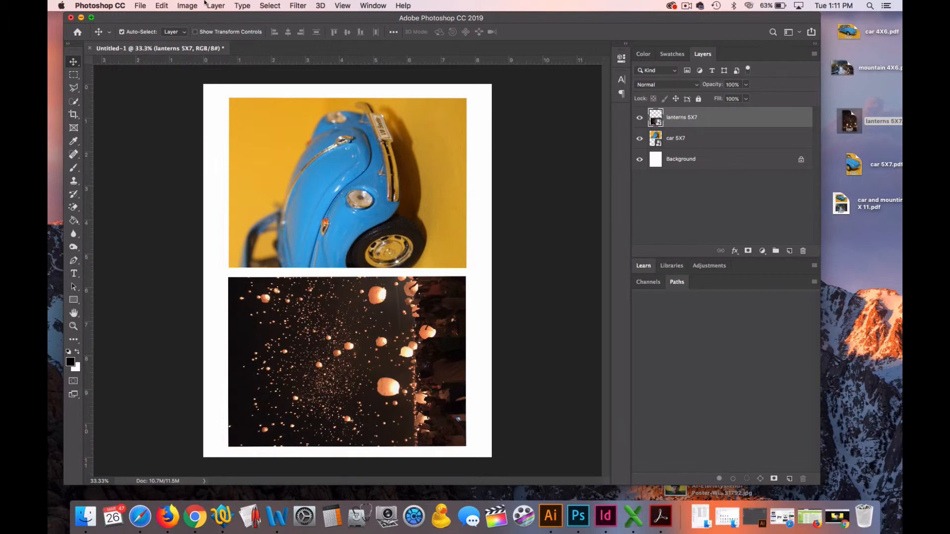
Step: Save the page to the Desktop as a Photoshop PDF named car and lanterns 8.5 x 11 and line its file up with the others
left_click(141, 5)
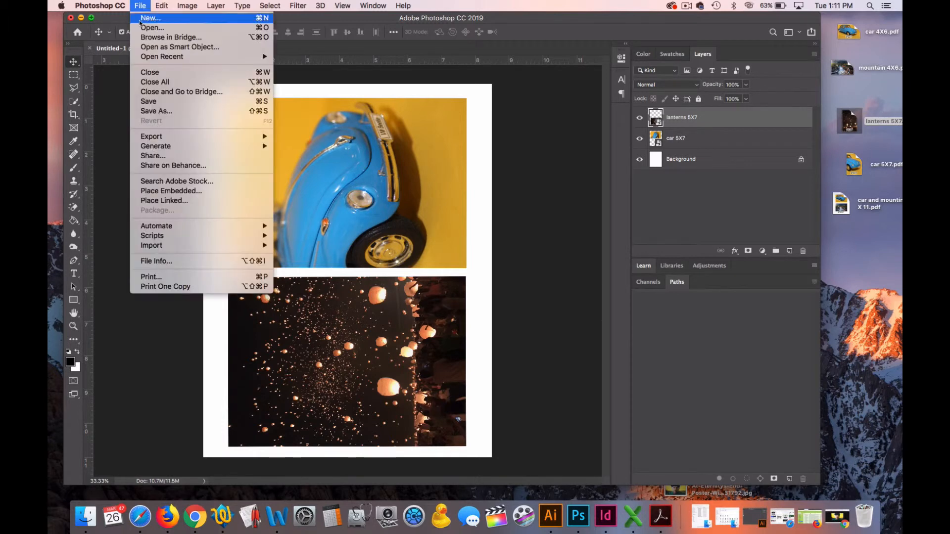
left_click(166, 111)
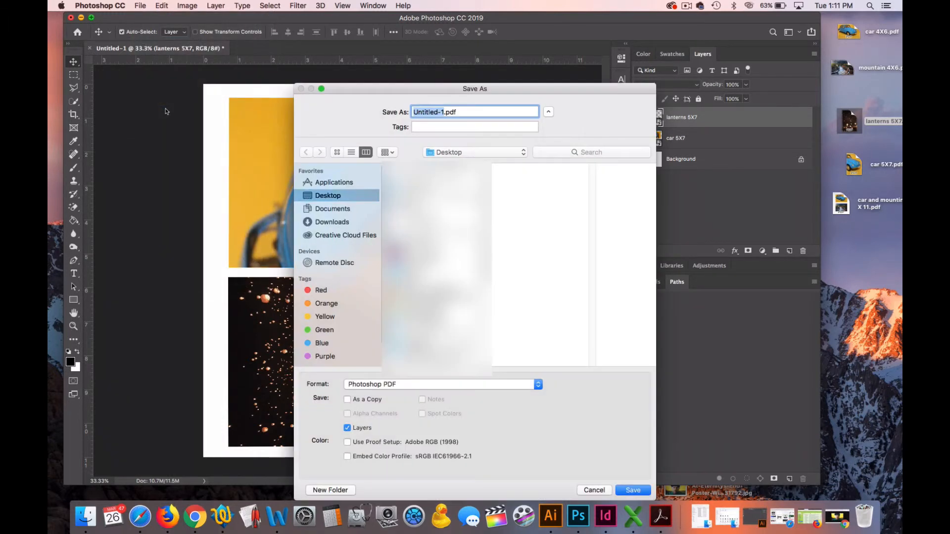
type("car and lanterns 8.5 x 11")
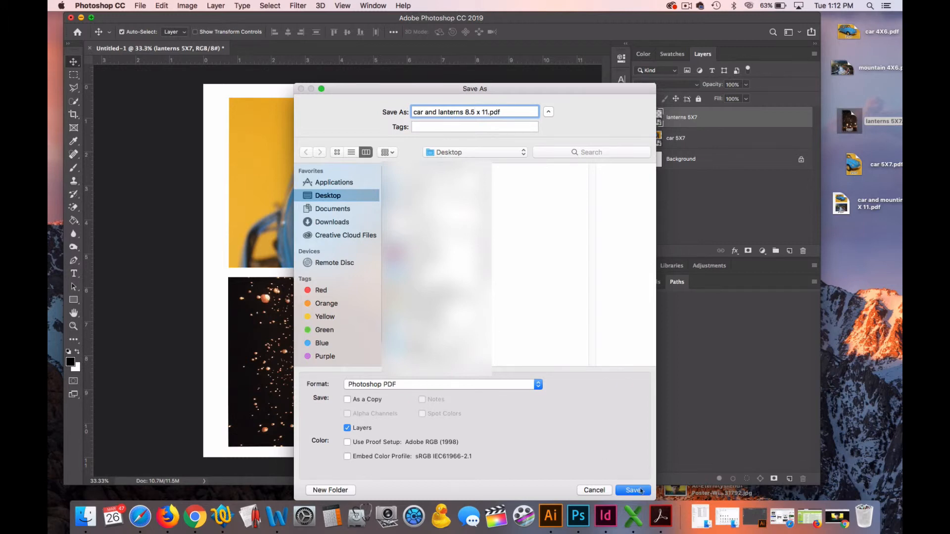
left_click(635, 489)
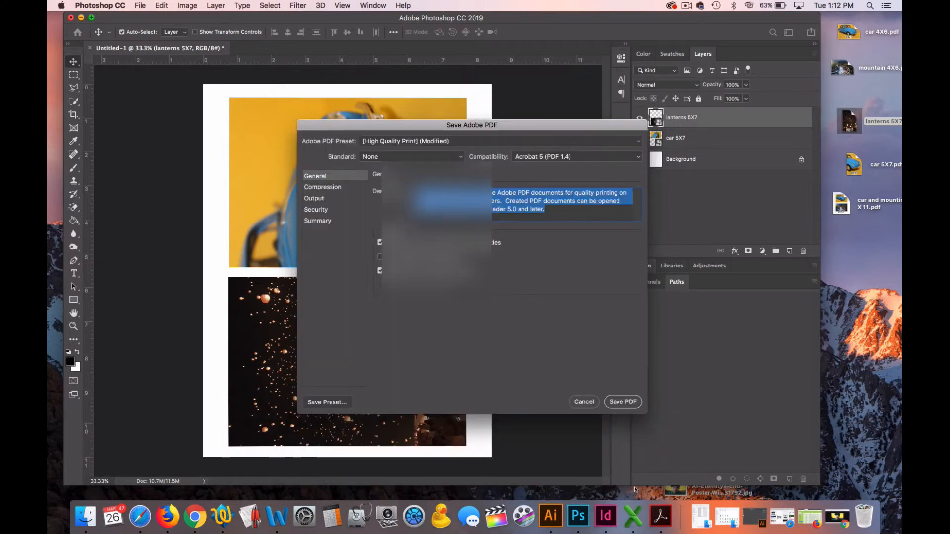
left_click(622, 402)
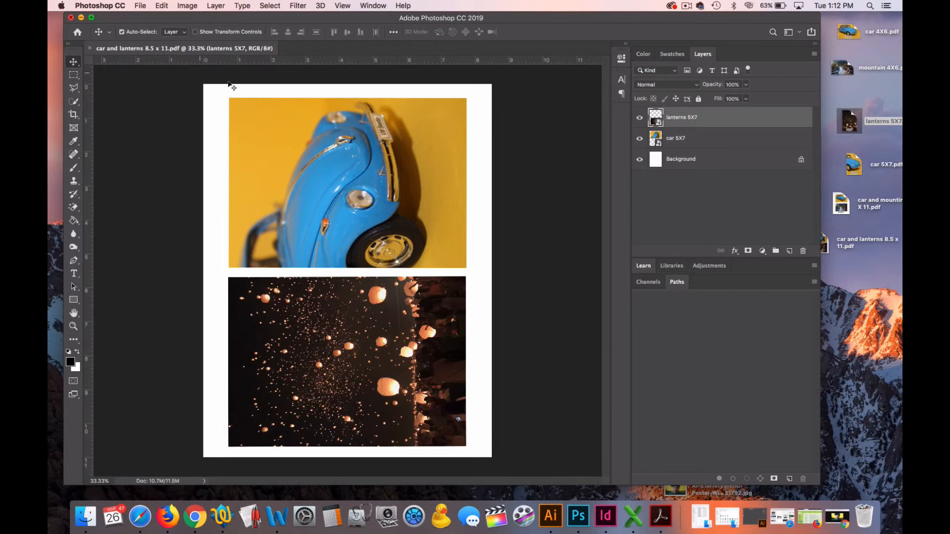
left_click(877, 239)
left_click(848, 275)
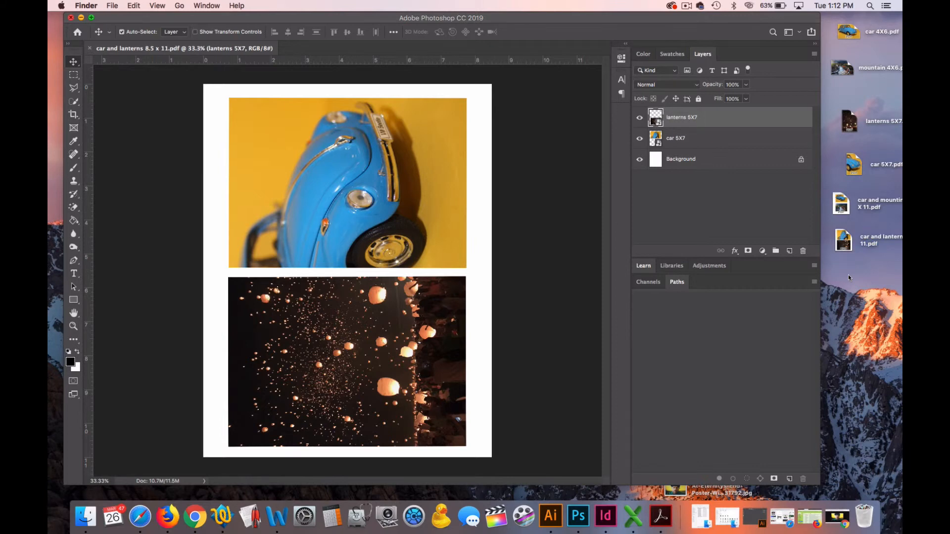
Step: Open car and lanterns 8.5 x 11.pdf from the Desktop in Adobe Acrobat
right_click(848, 247)
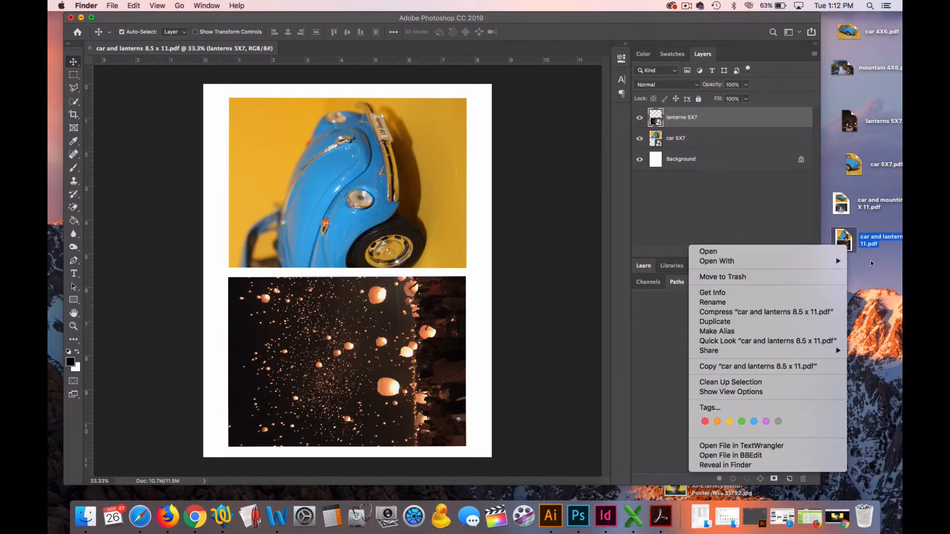
left_click(845, 245)
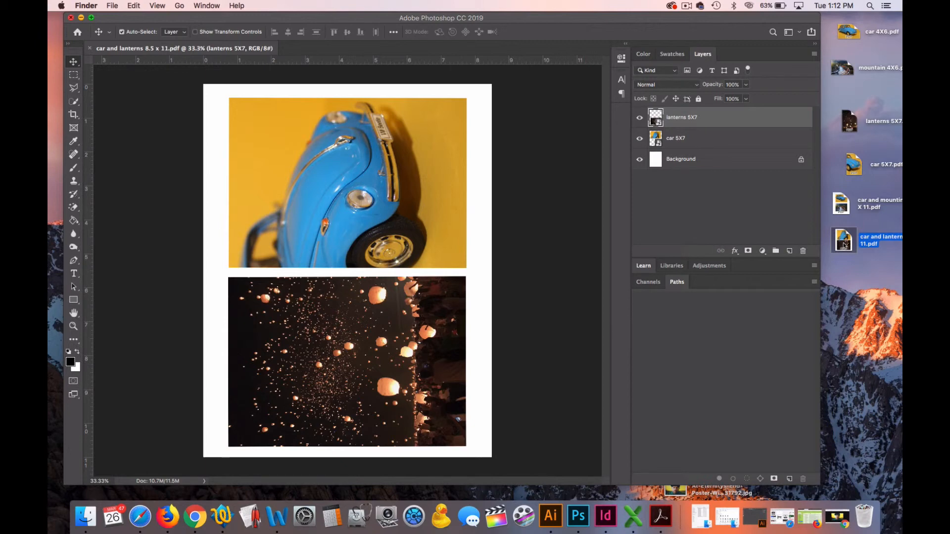
right_click(845, 245)
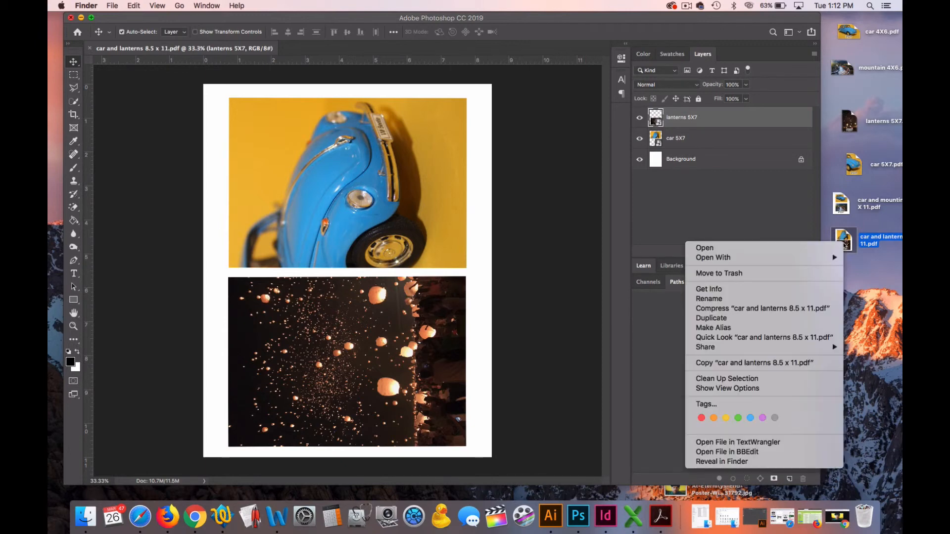
mouse_move(791, 257)
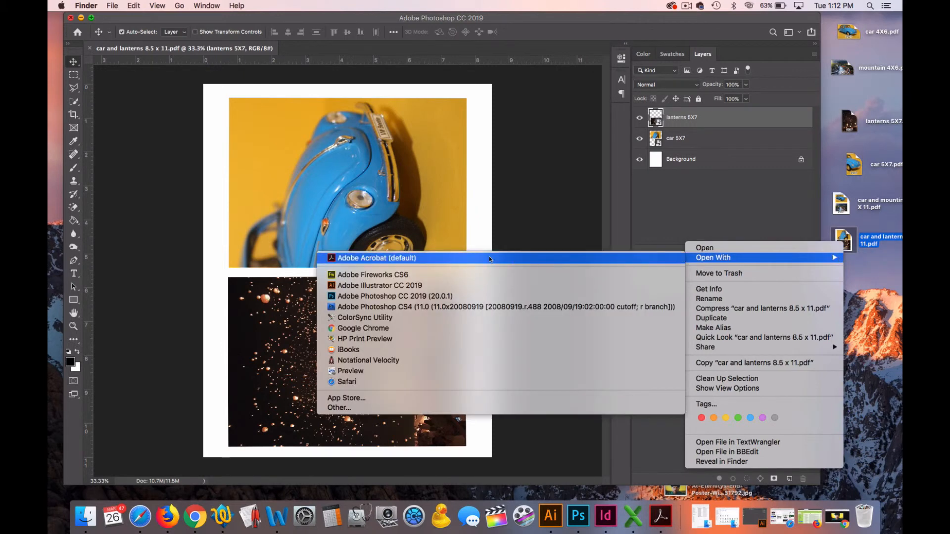
left_click(454, 258)
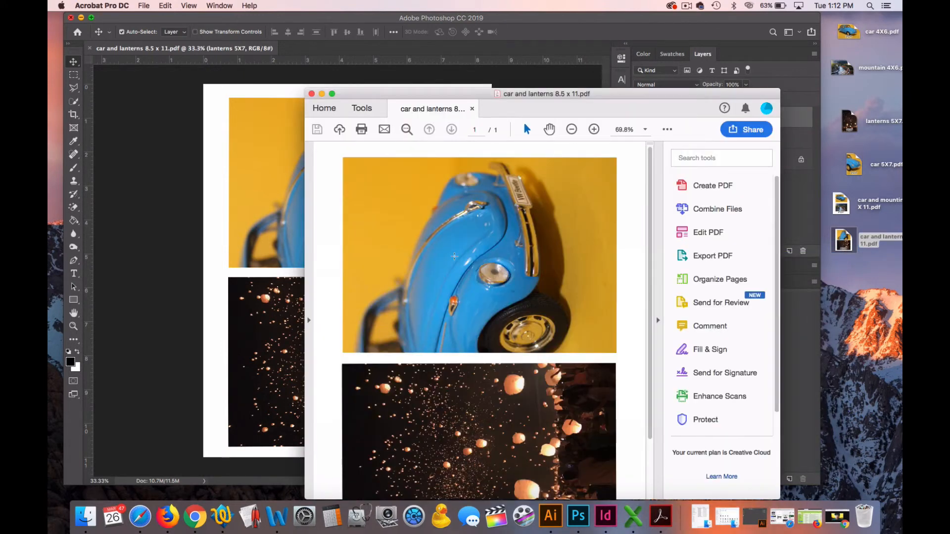
Step: Move and enlarge the Acrobat window, and show the whole car and lanterns page at 50% zoom
left_click_drag(564, 94, 437, 20)
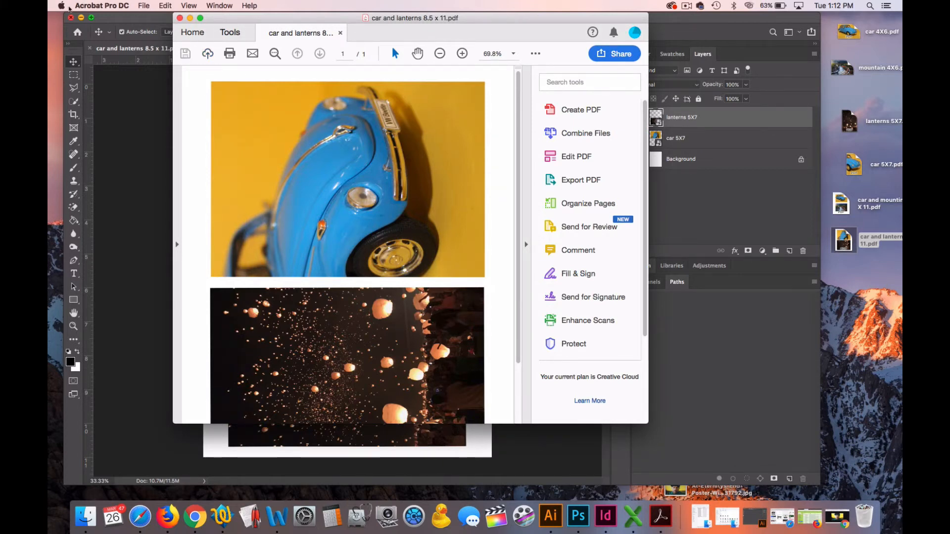
left_click_drag(233, 22, 227, 21)
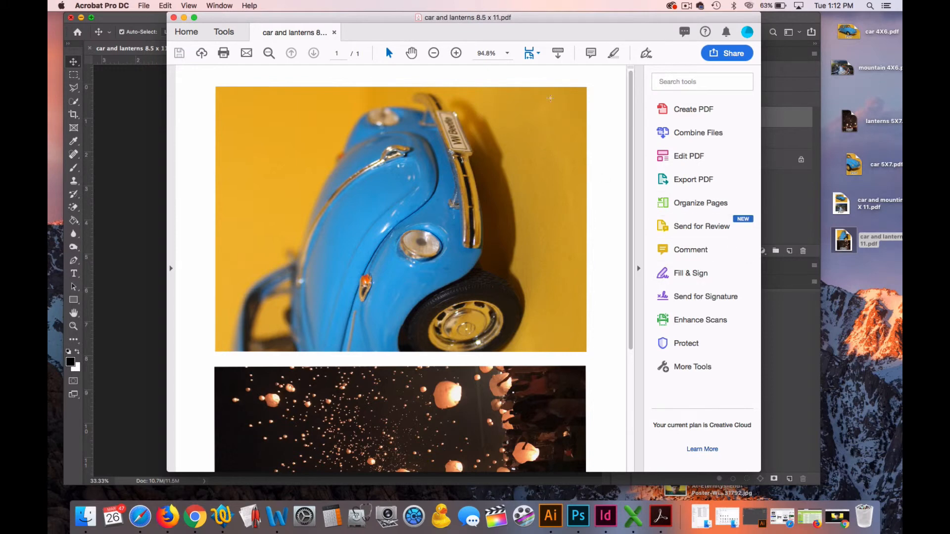
left_click(508, 54)
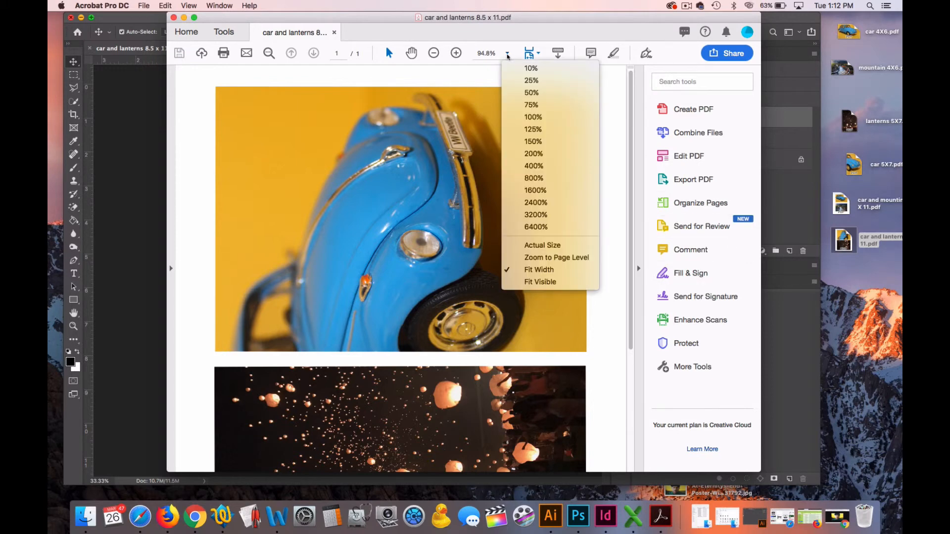
left_click(527, 107)
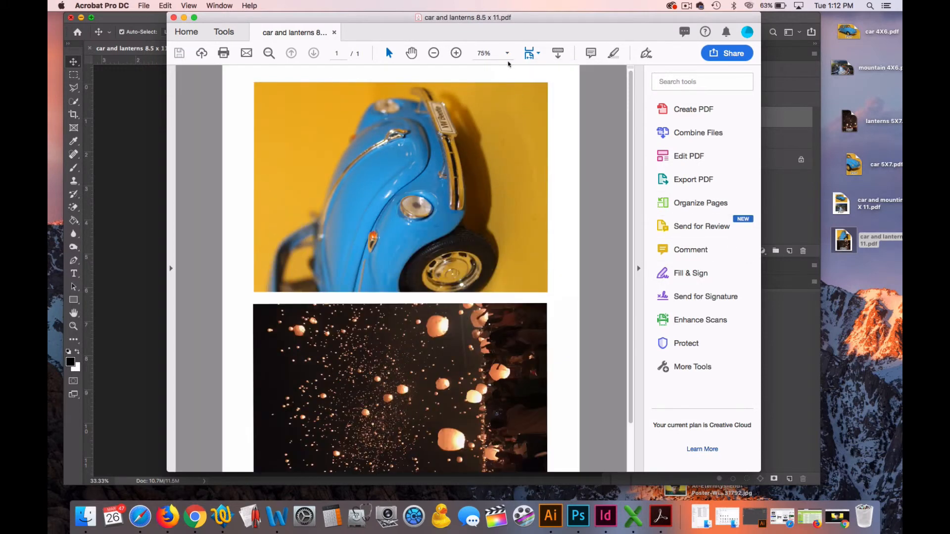
left_click(507, 58)
left_click(510, 97)
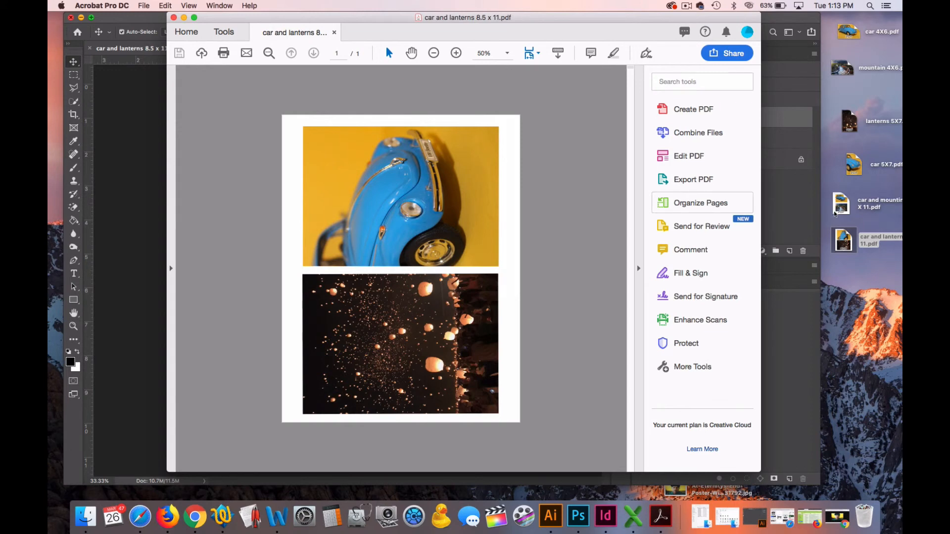
Step: Open car and mounting 8.5 X 11.pdf from the Desktop in Adobe Acrobat
left_click(846, 200)
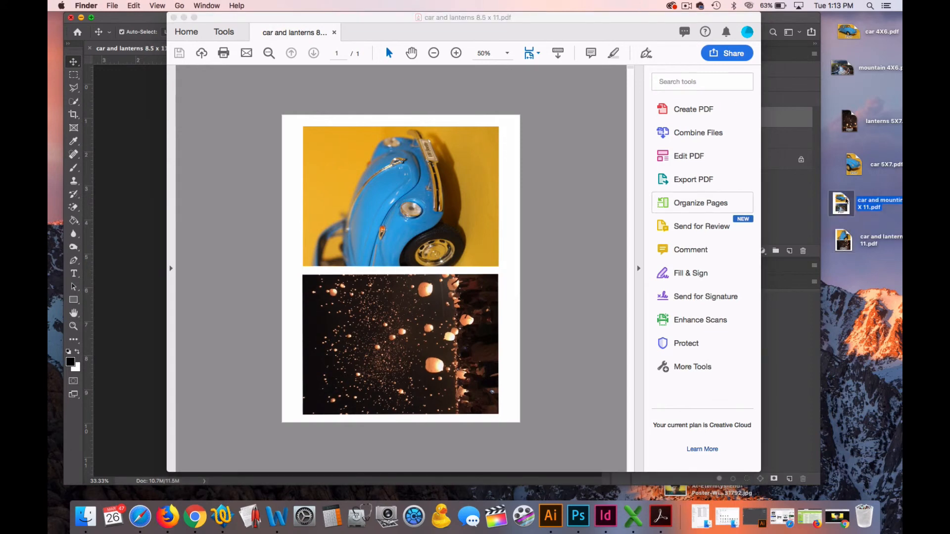
right_click(845, 198)
mouse_move(802, 213)
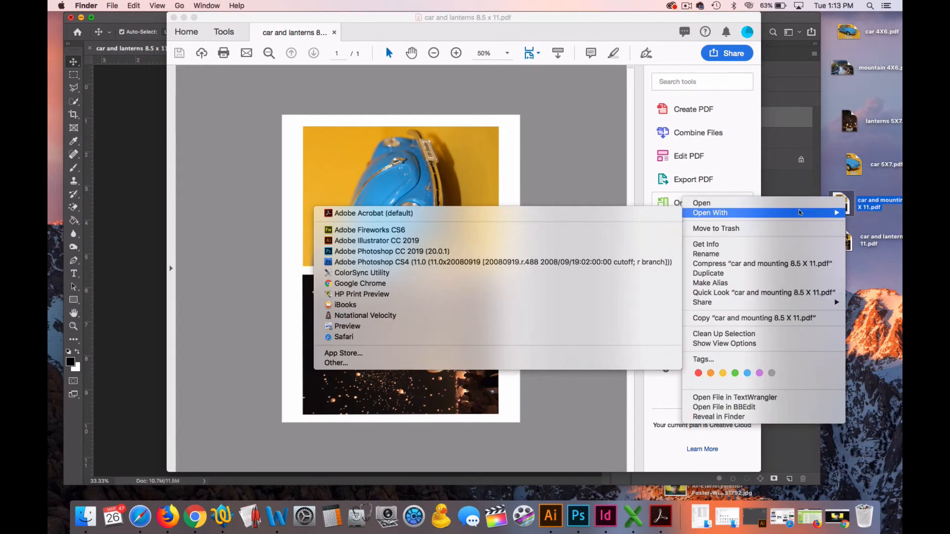
left_click(465, 213)
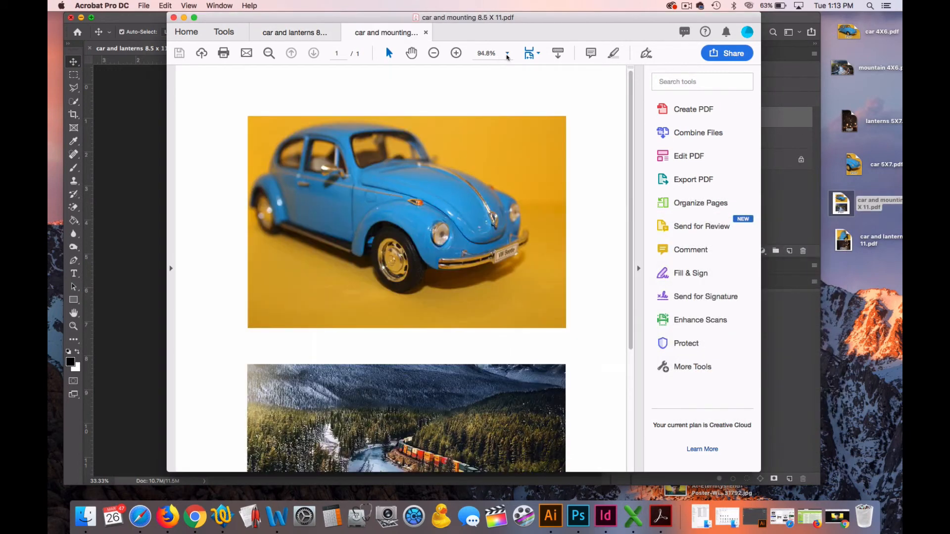
Step: Show the car and mounting page at 50% zoom and detach it into its own window beside the car and lanterns page
left_click(507, 54)
left_click(530, 94)
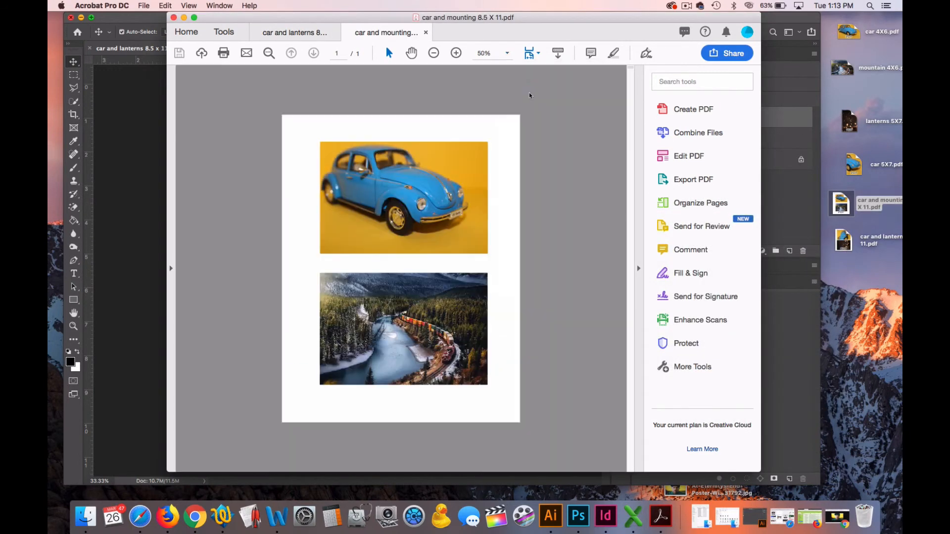
left_click_drag(387, 39, 632, 65)
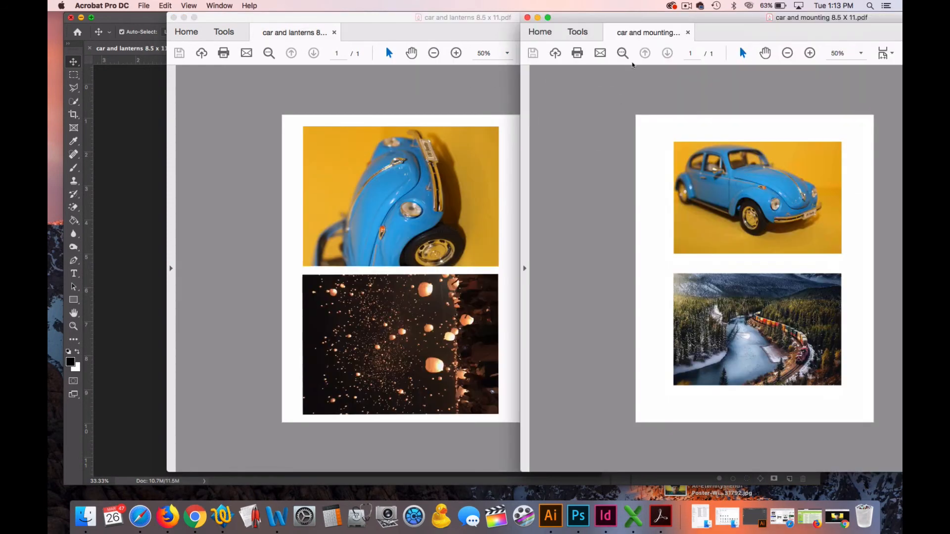